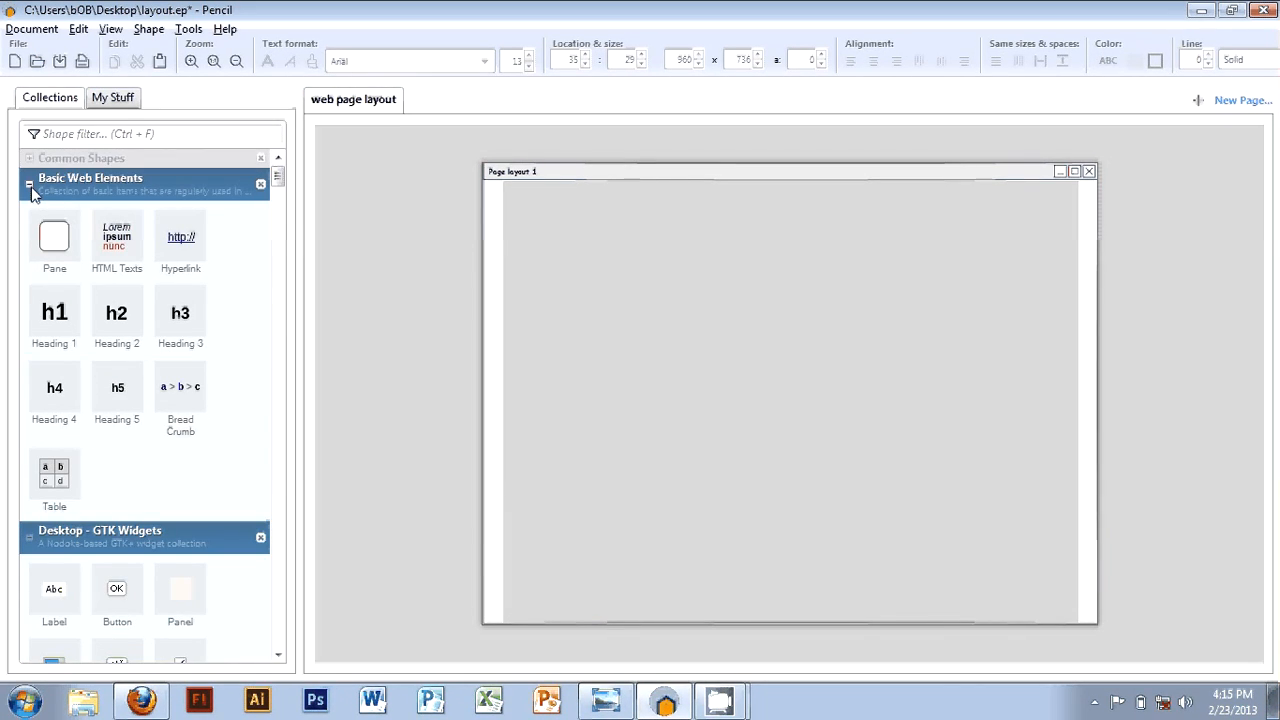
Collapse the Basic Web Elements, Desktop - GTK Widgets and Desktop - Native UI Widgets shape collections
click(28, 190)
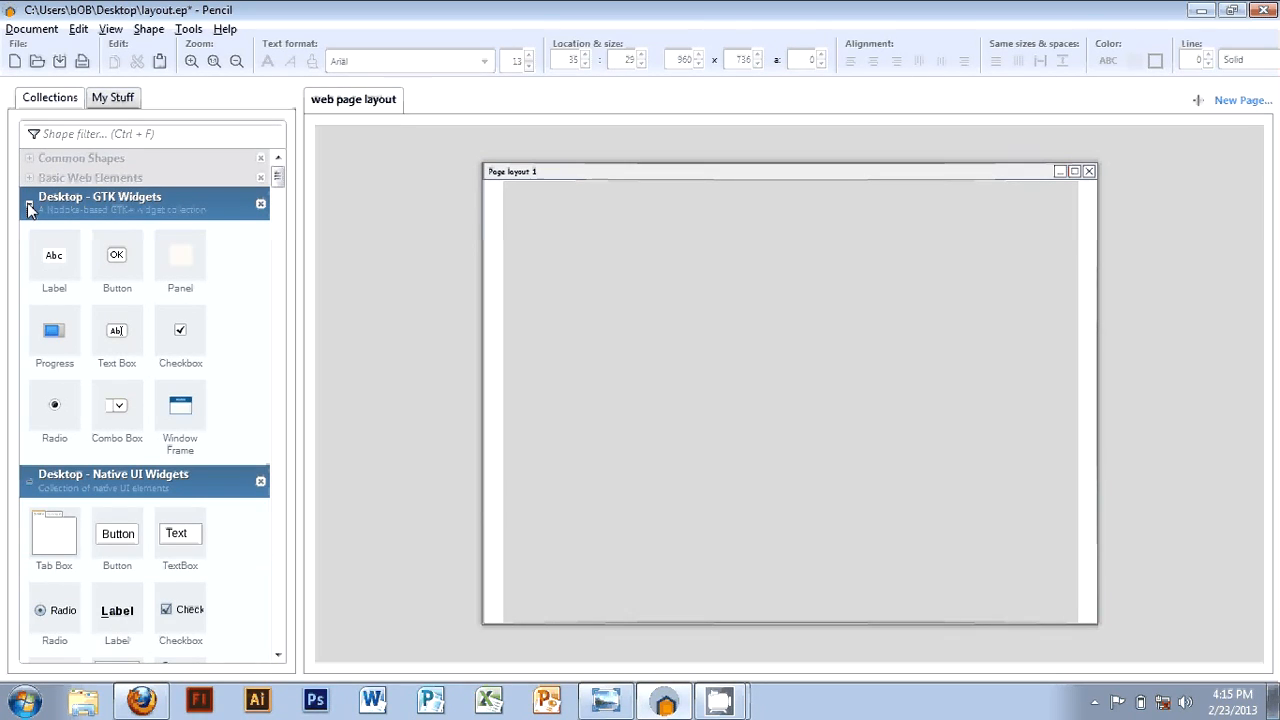
click(29, 208)
click(29, 218)
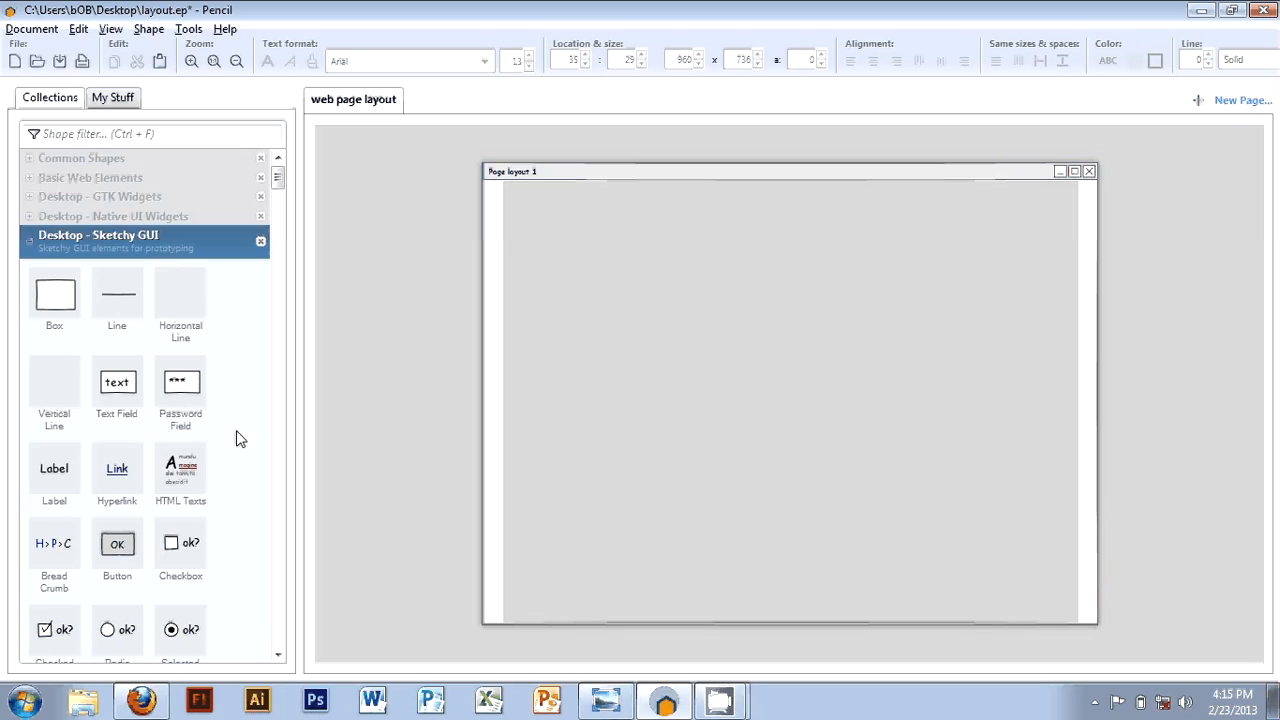
Place an Image shape from the Desktop - Sketchy GUI collection in the upper-left corner of the page's gray content area
click(278, 656)
click(278, 656)
click(278, 656)
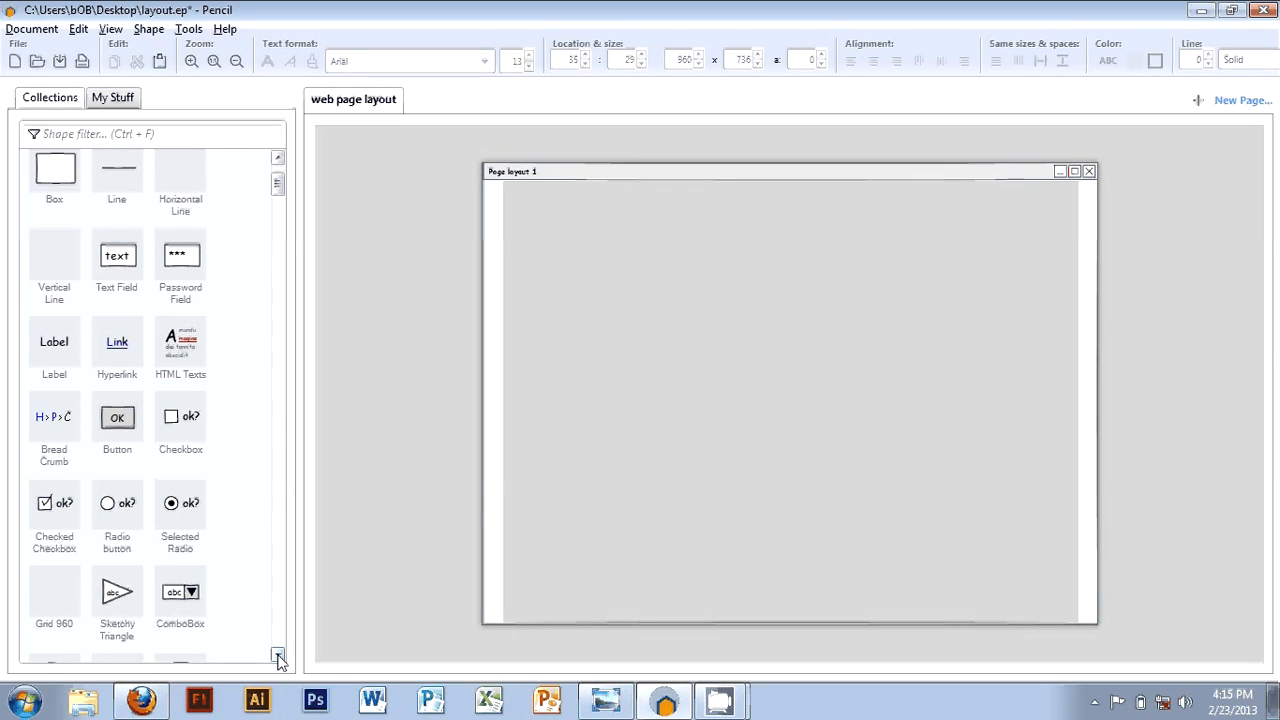
click(278, 656)
click(278, 656)
click(278, 656)
click(278, 656)
click(278, 656)
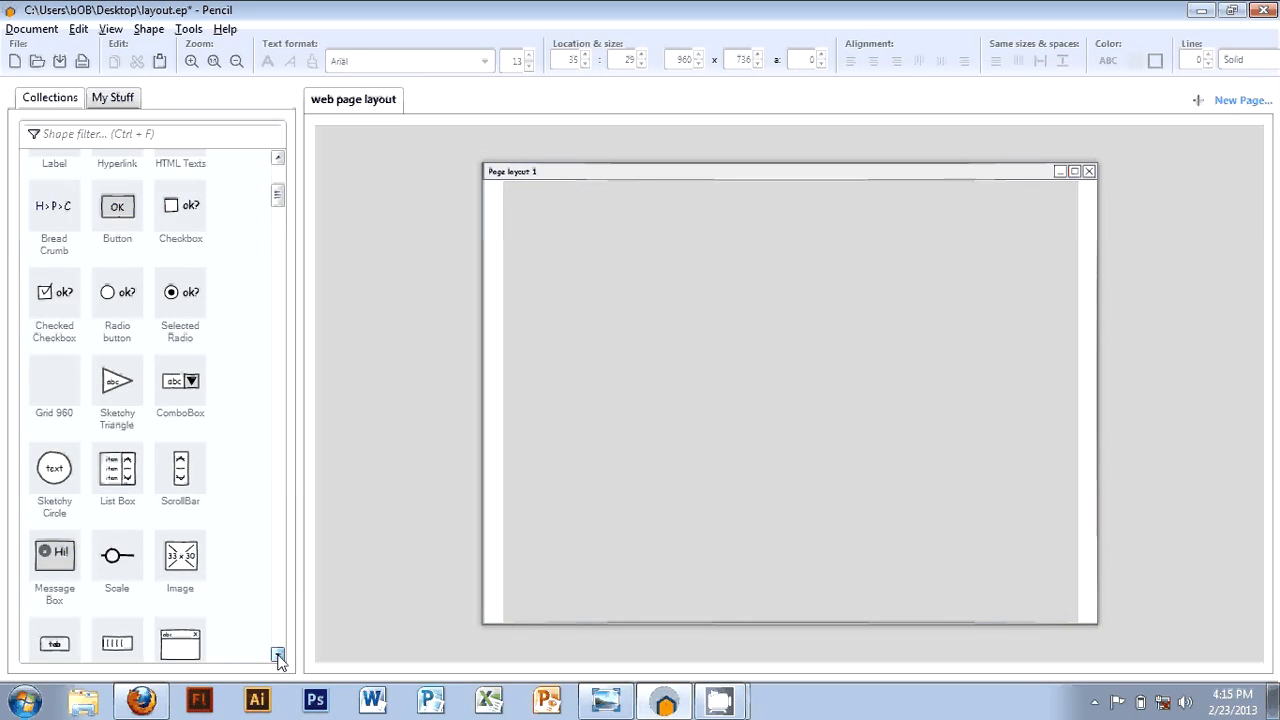
click(278, 656)
click(278, 656)
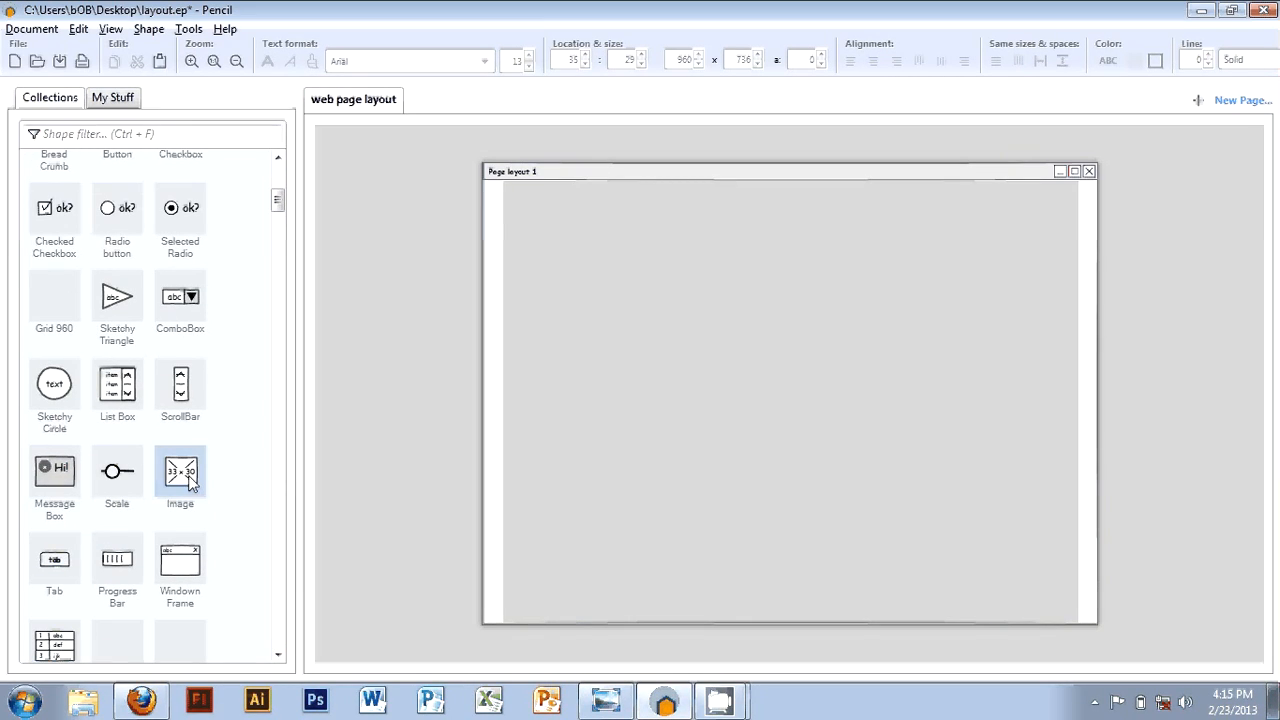
drag(189, 471, 539, 219)
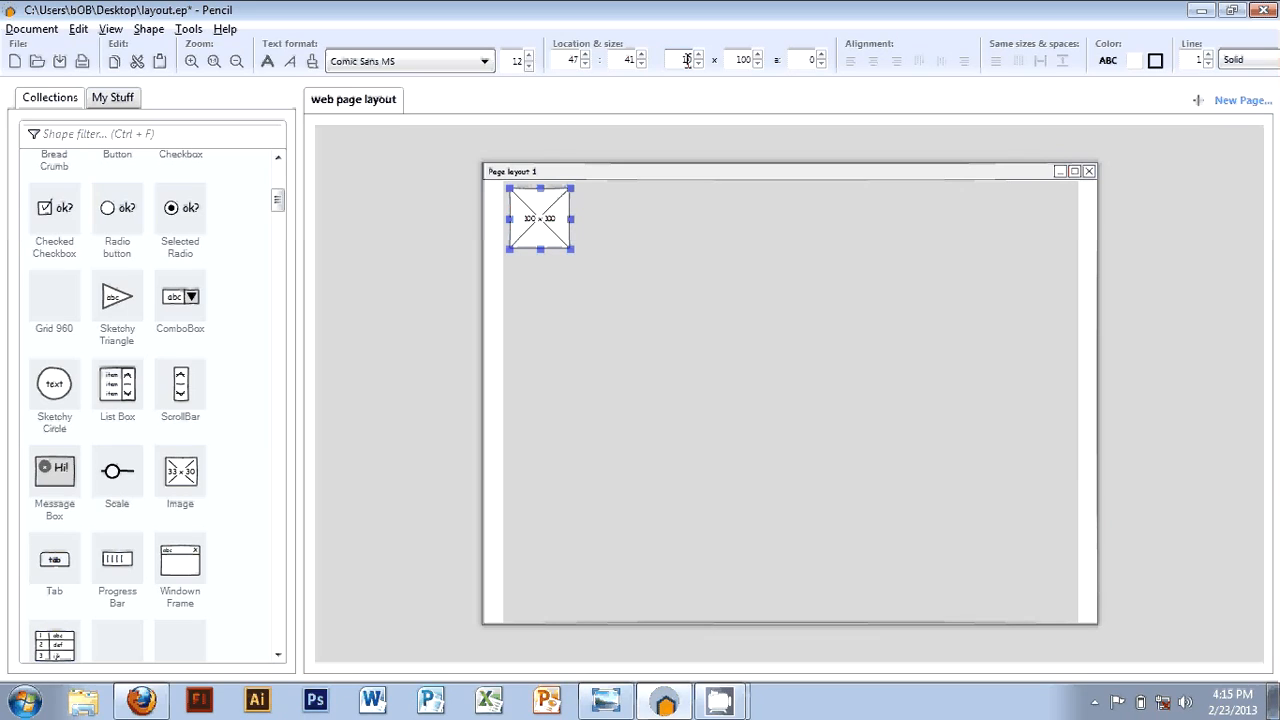
Set the image placeholder's width to 200 and its height to 150
text(200)
click(745, 60)
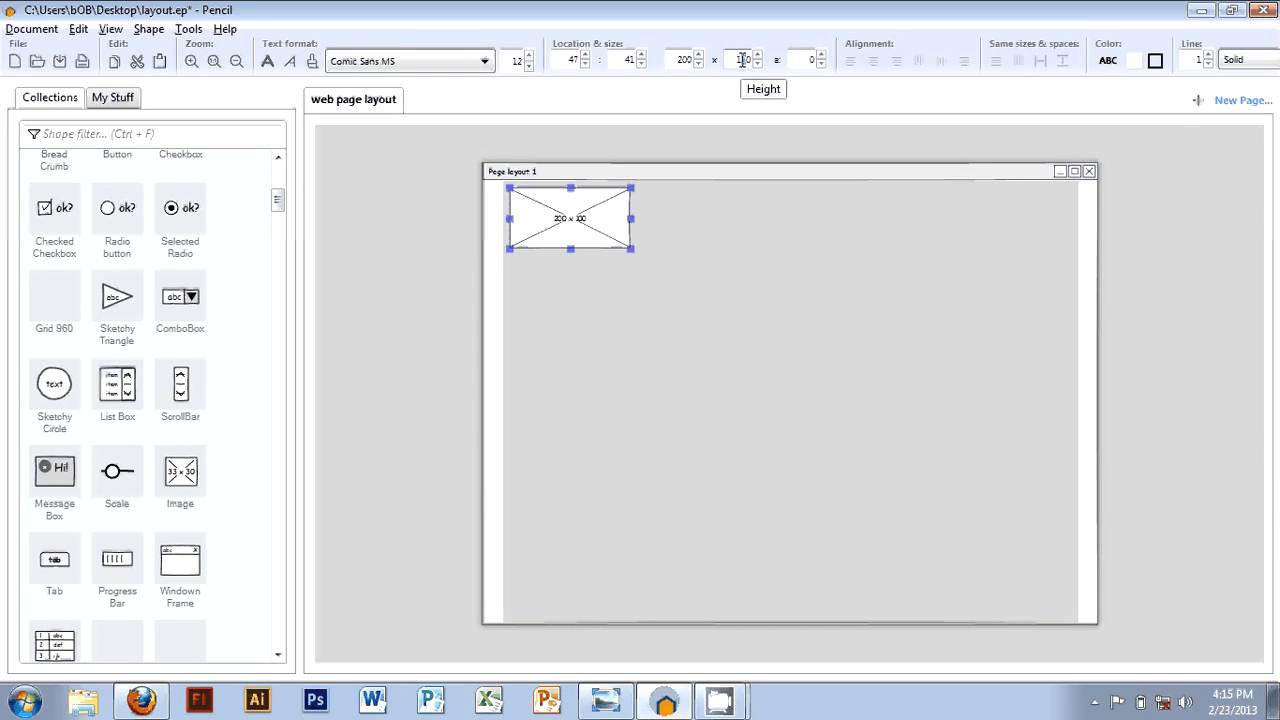
key(BackSpace)
text(5)
key(Return)
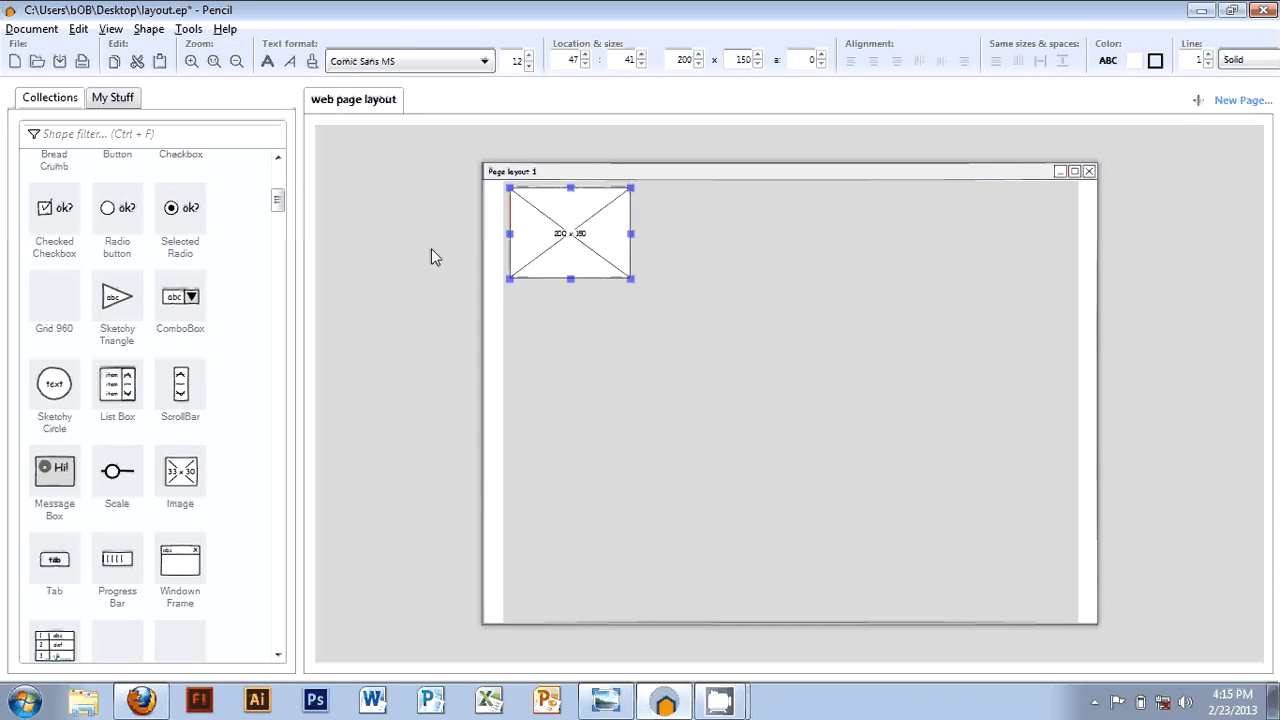
Look at the text settings in the image placeholder's properties and close them without applying changes
right_click(555, 255)
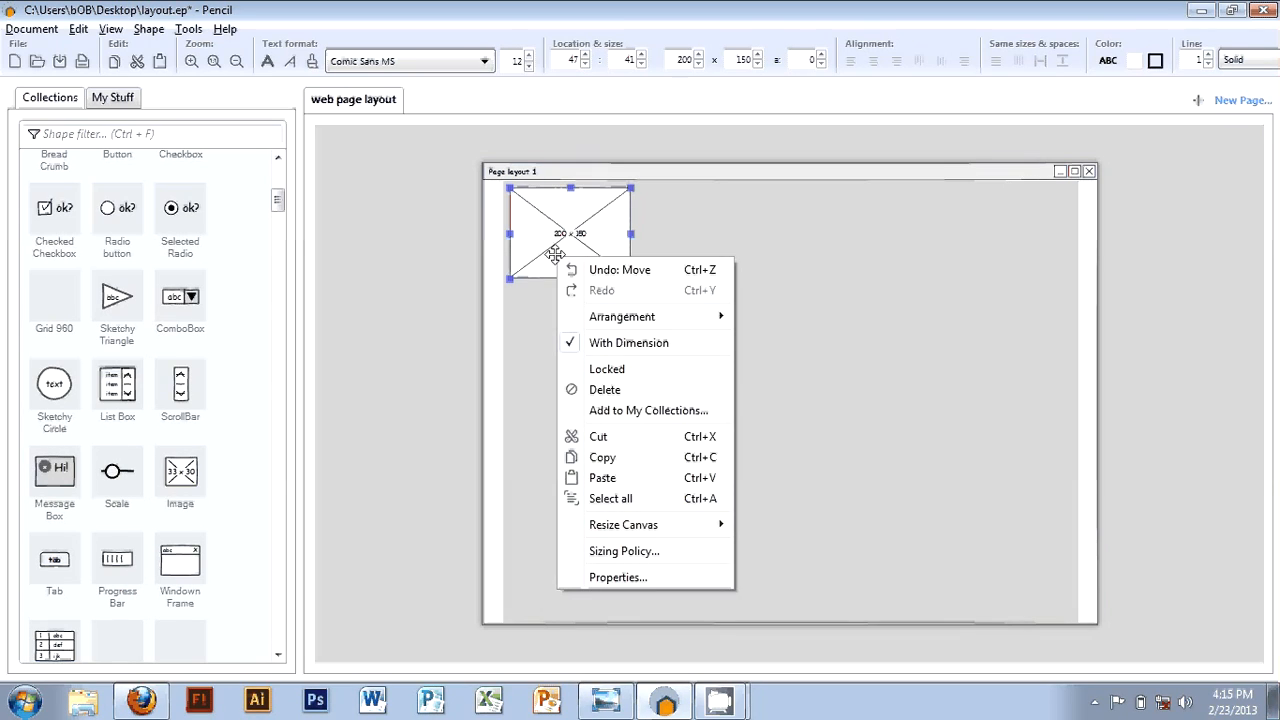
click(637, 579)
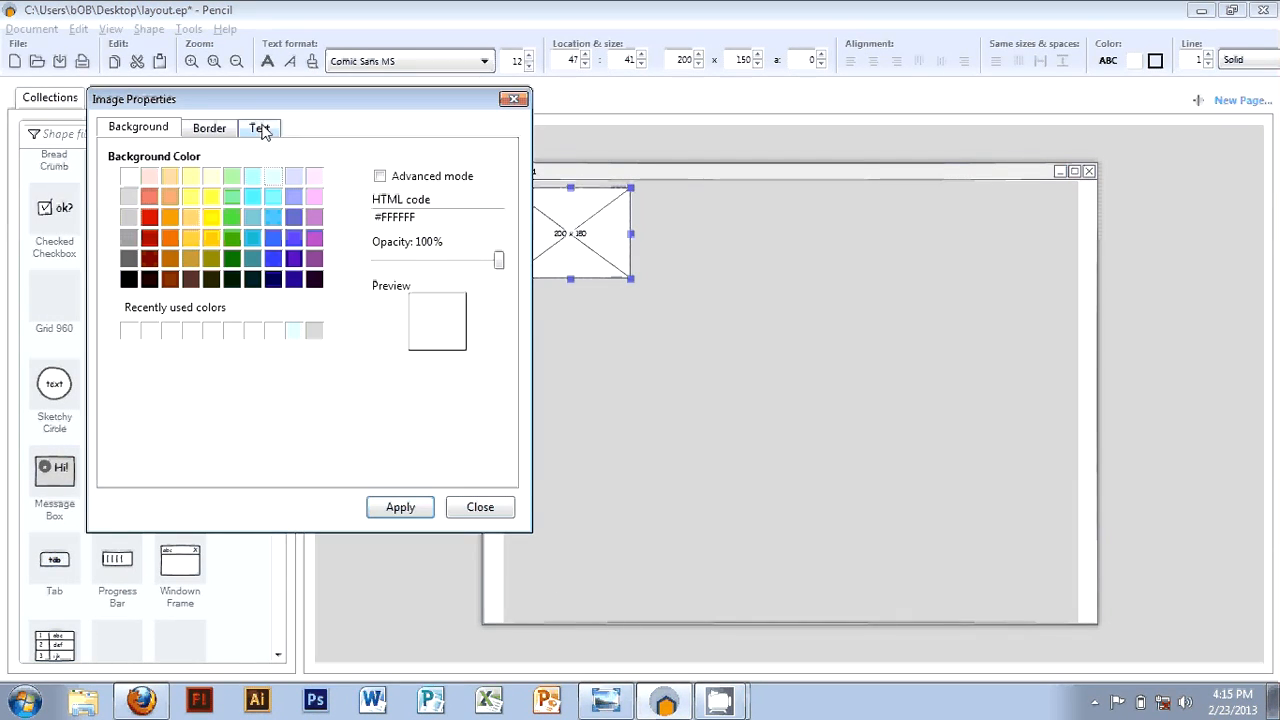
click(263, 130)
click(462, 507)
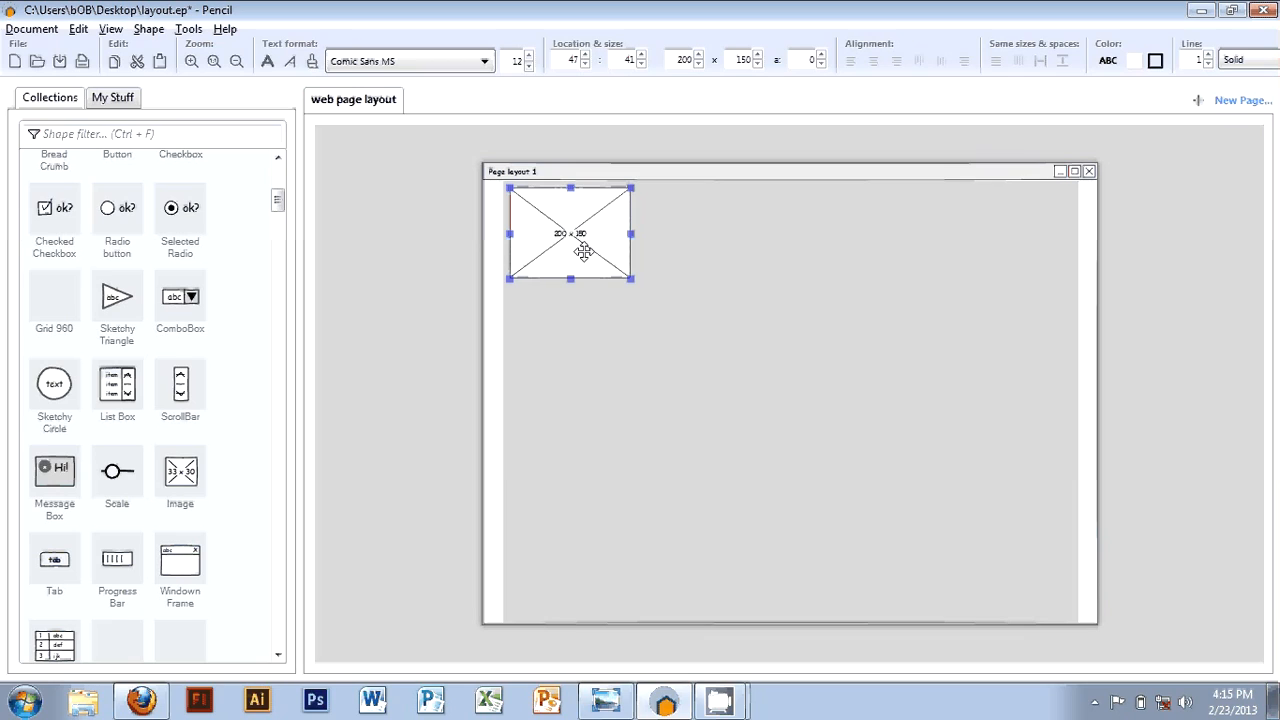
Move the image placeholder to position 46, 38 in the content area's corner and lock it
drag(584, 251, 562, 226)
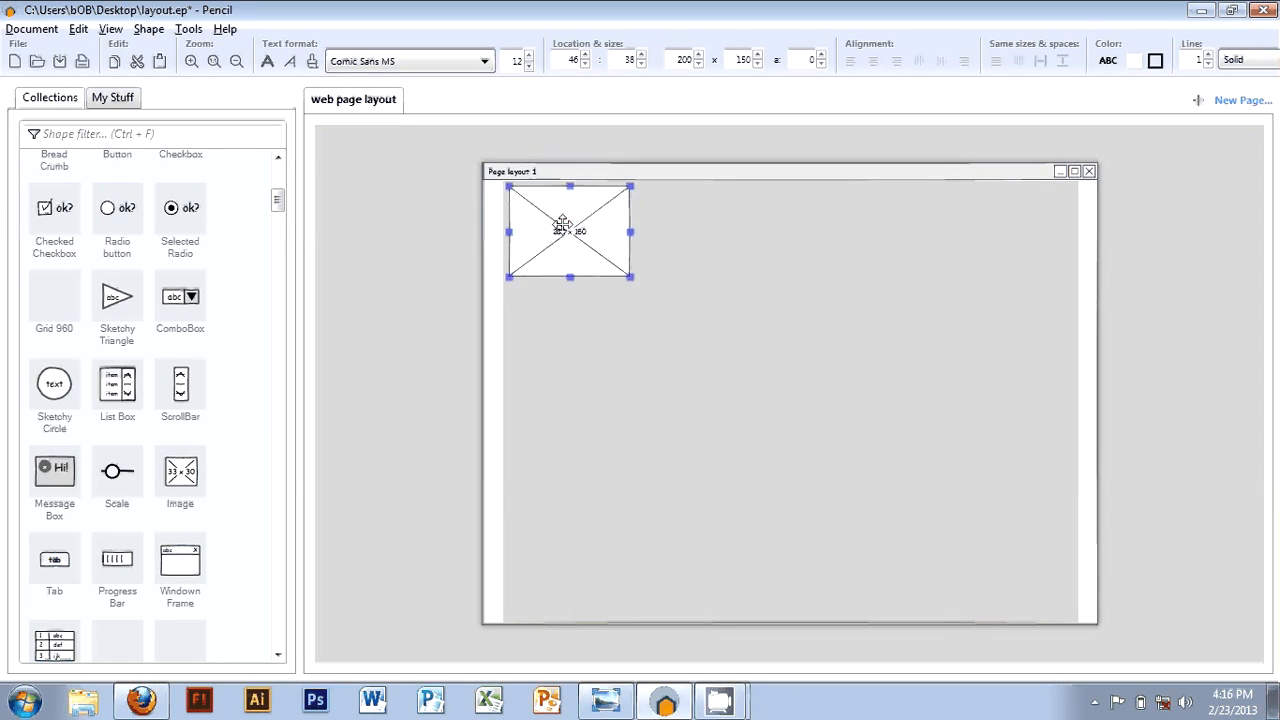
click(412, 238)
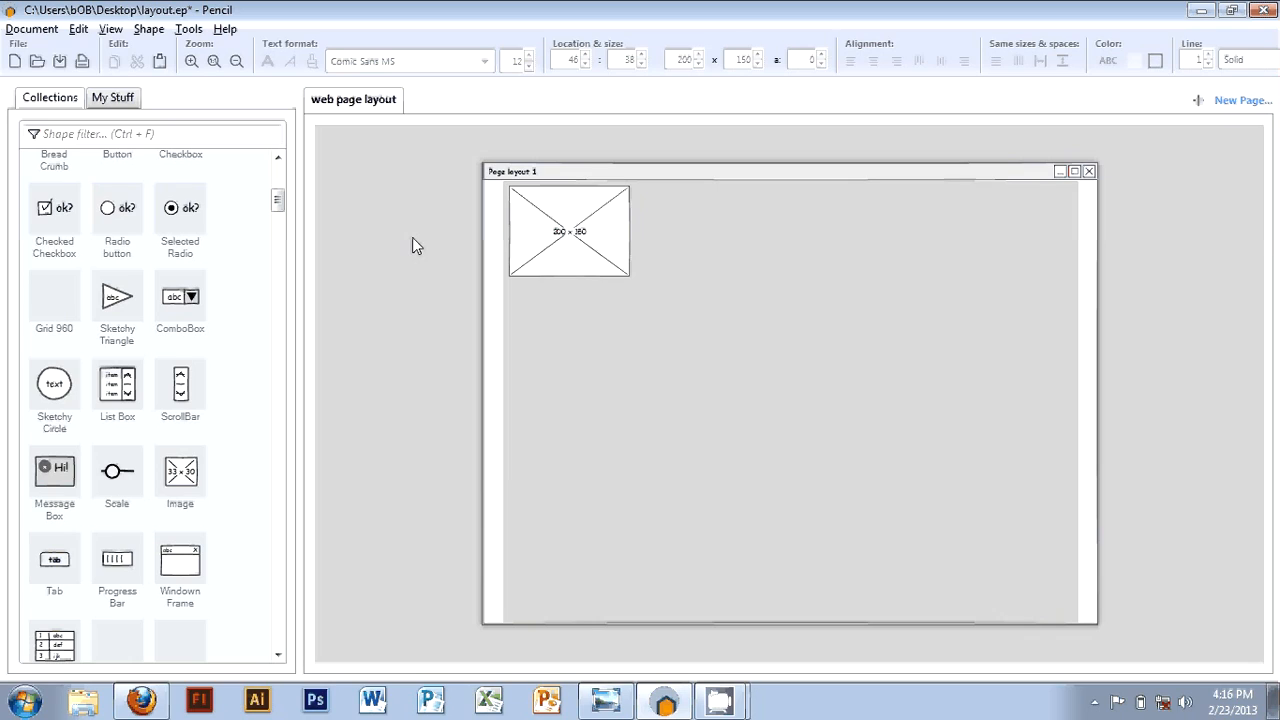
click(530, 263)
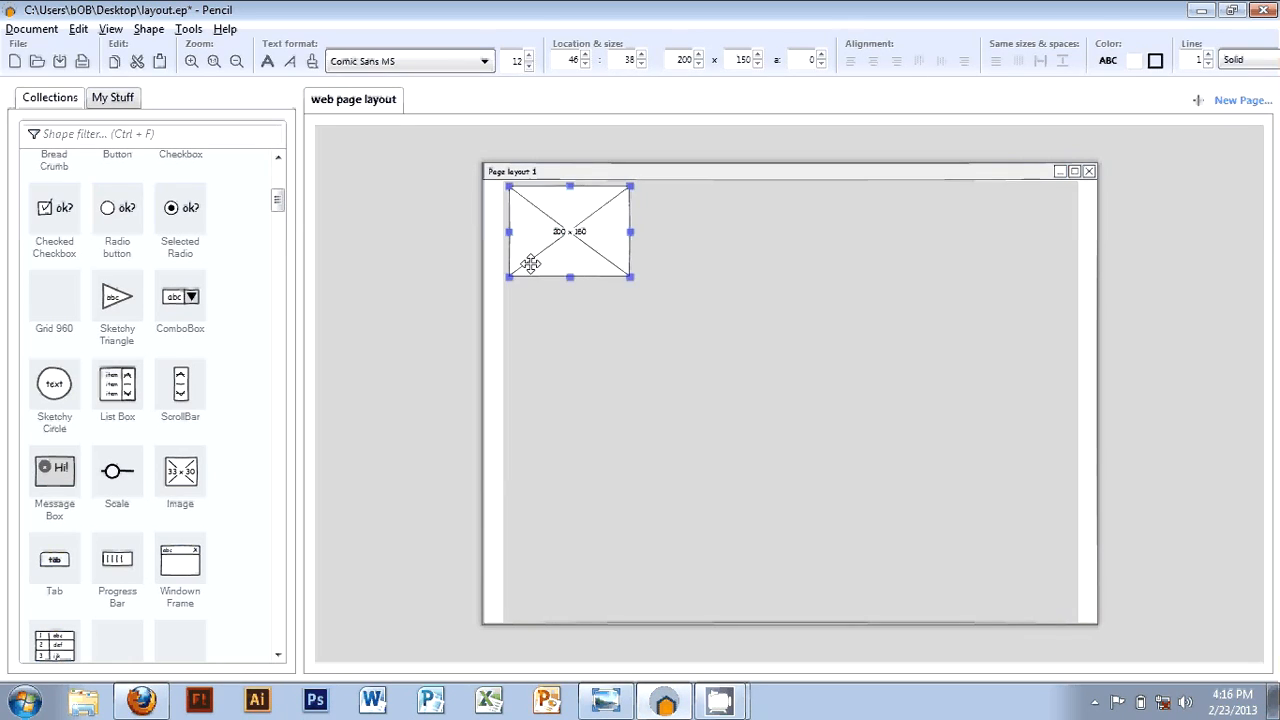
right_click(530, 263)
click(582, 378)
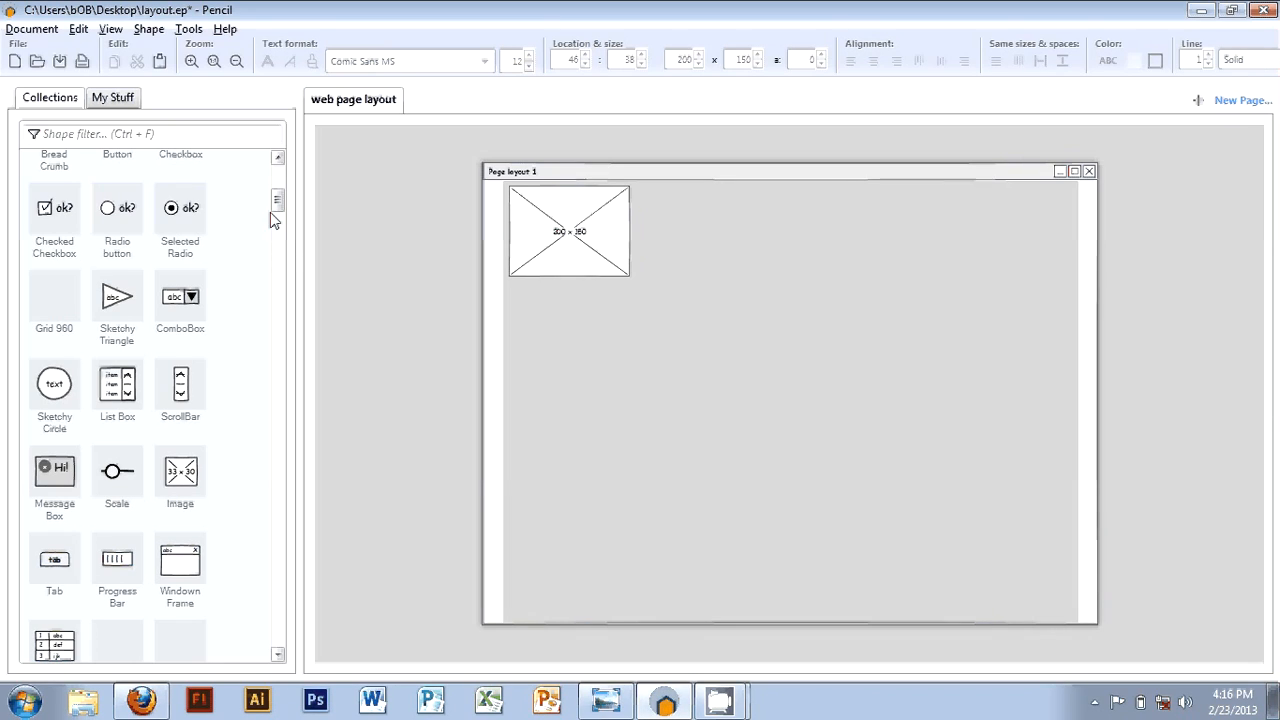
Try to place a Sketchy GUI Text Field in the empty area beside the page window
drag(277, 201, 277, 186)
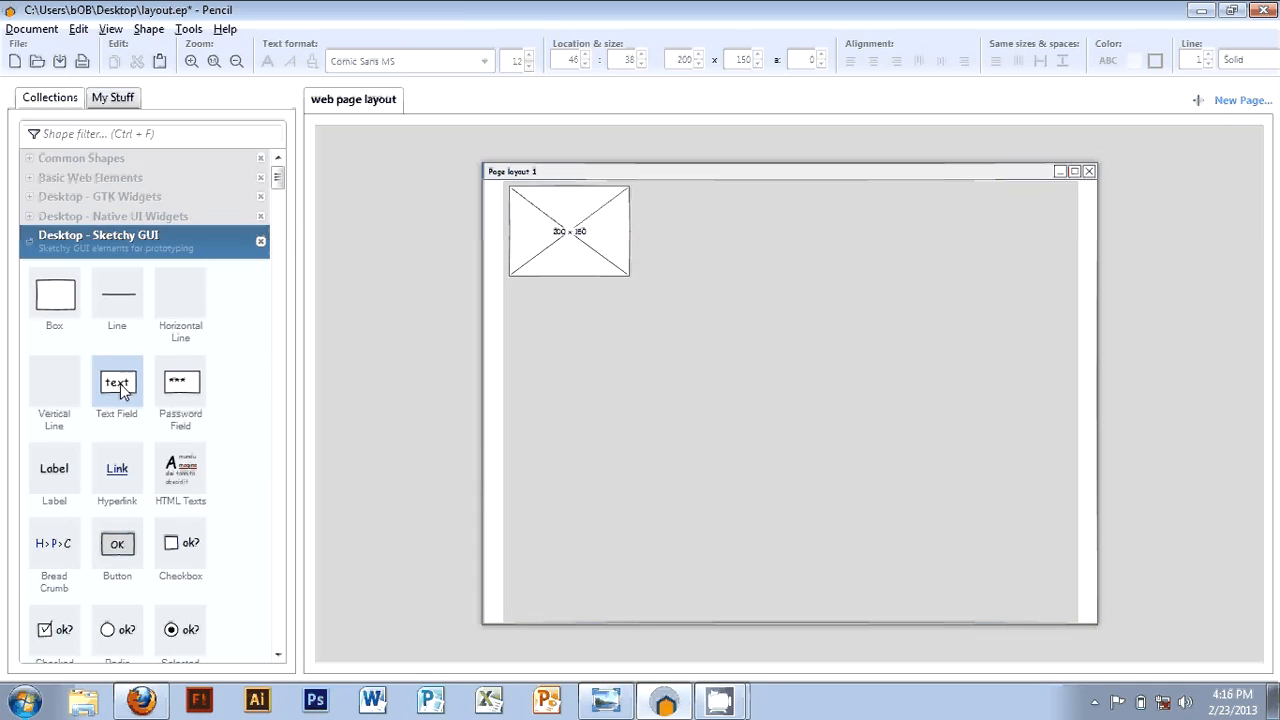
drag(120, 390, 383, 326)
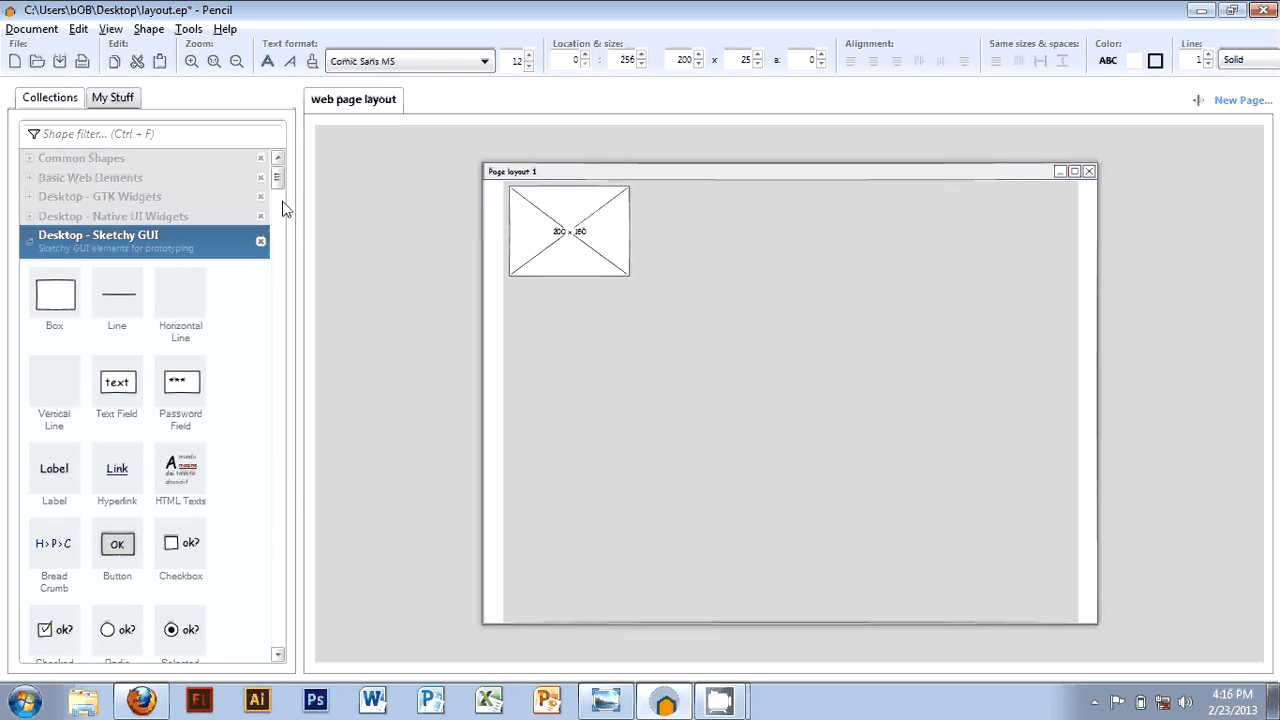
Add a Sketchy GUI label reading "LOGO" on the image placeholder and position it above the dimension text
mouse_move(277, 180)
mouse_down()
mouse_move(281, 216)
mouse_move(281, 192)
mouse_up()
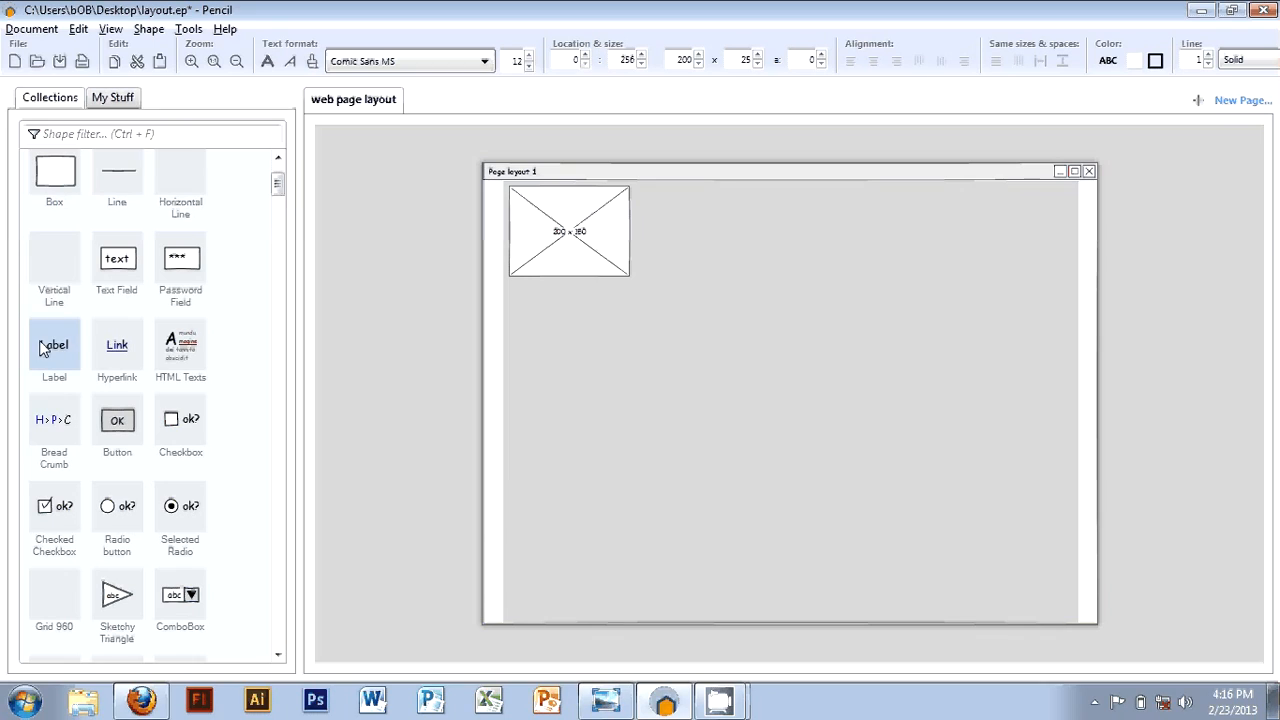
drag(54, 344, 566, 262)
double_click(567, 258)
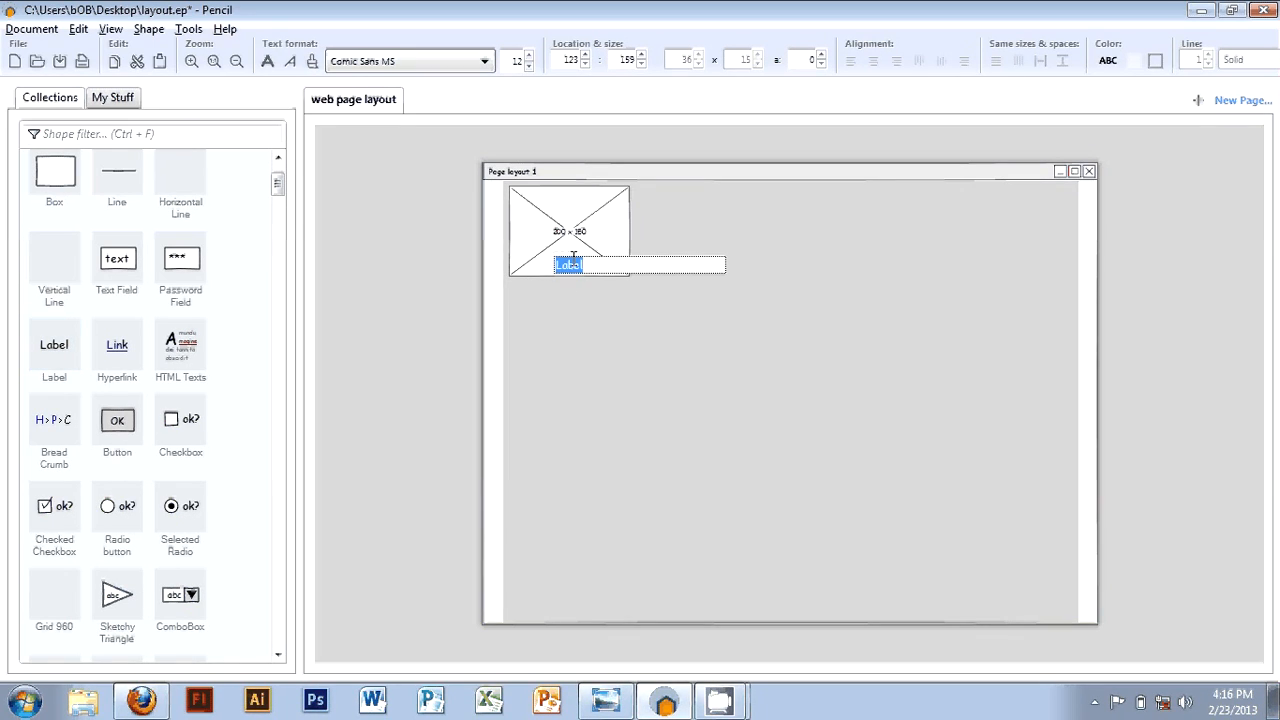
text(LOGO)
key(Return)
click(392, 287)
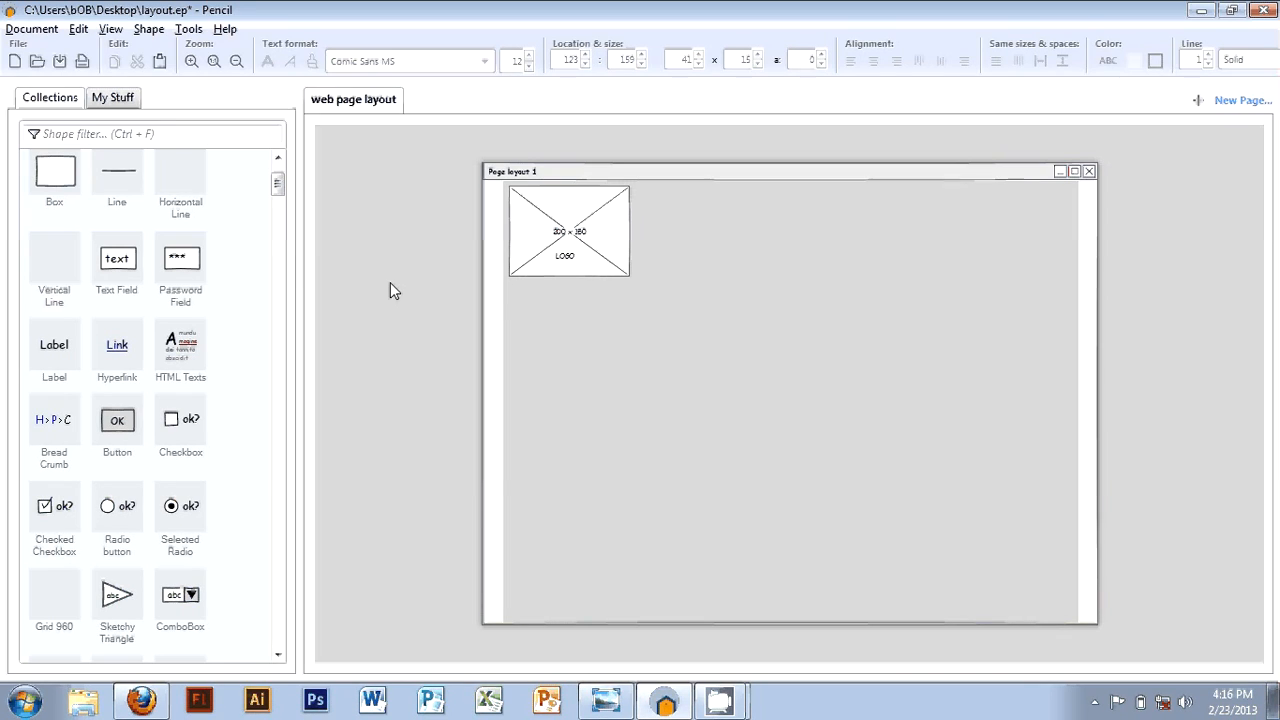
drag(568, 256, 569, 207)
click(348, 276)
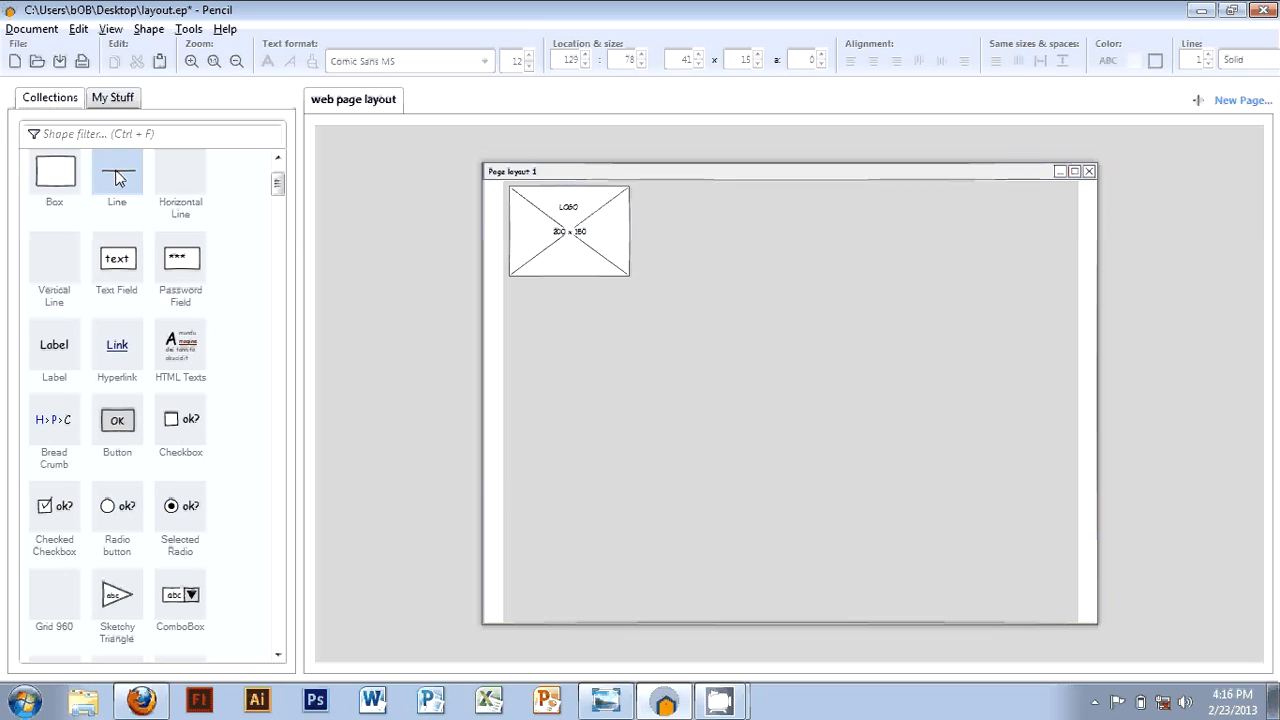
Draw a horizontal line about 956 wide across the content area below the logo, and place a Tab shape above it beside the logo
drag(117, 178, 1076, 287)
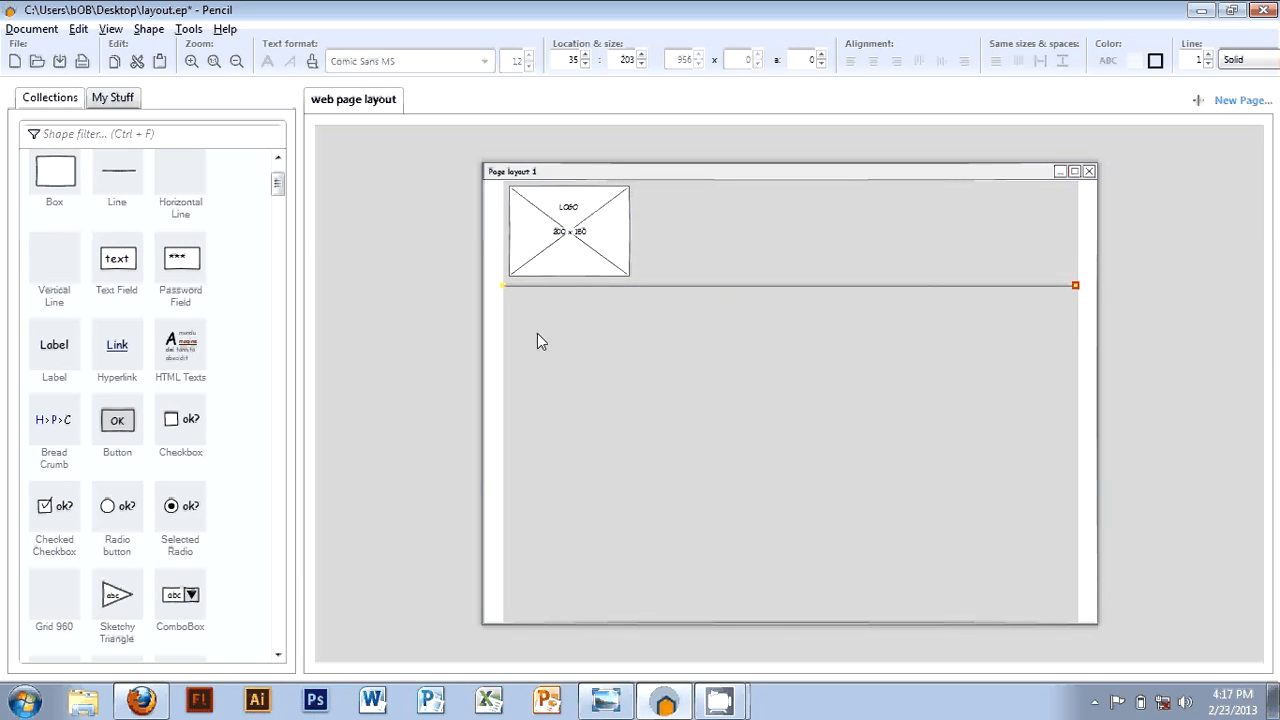
click(437, 297)
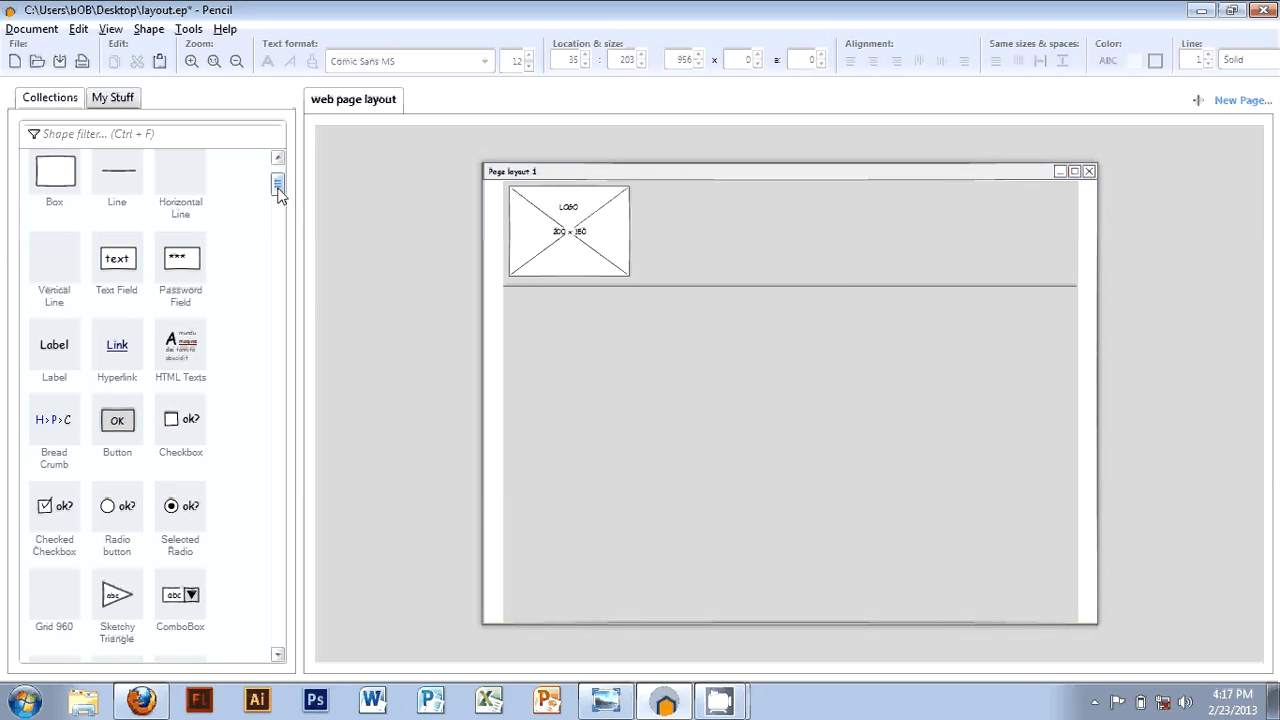
drag(277, 187, 279, 218)
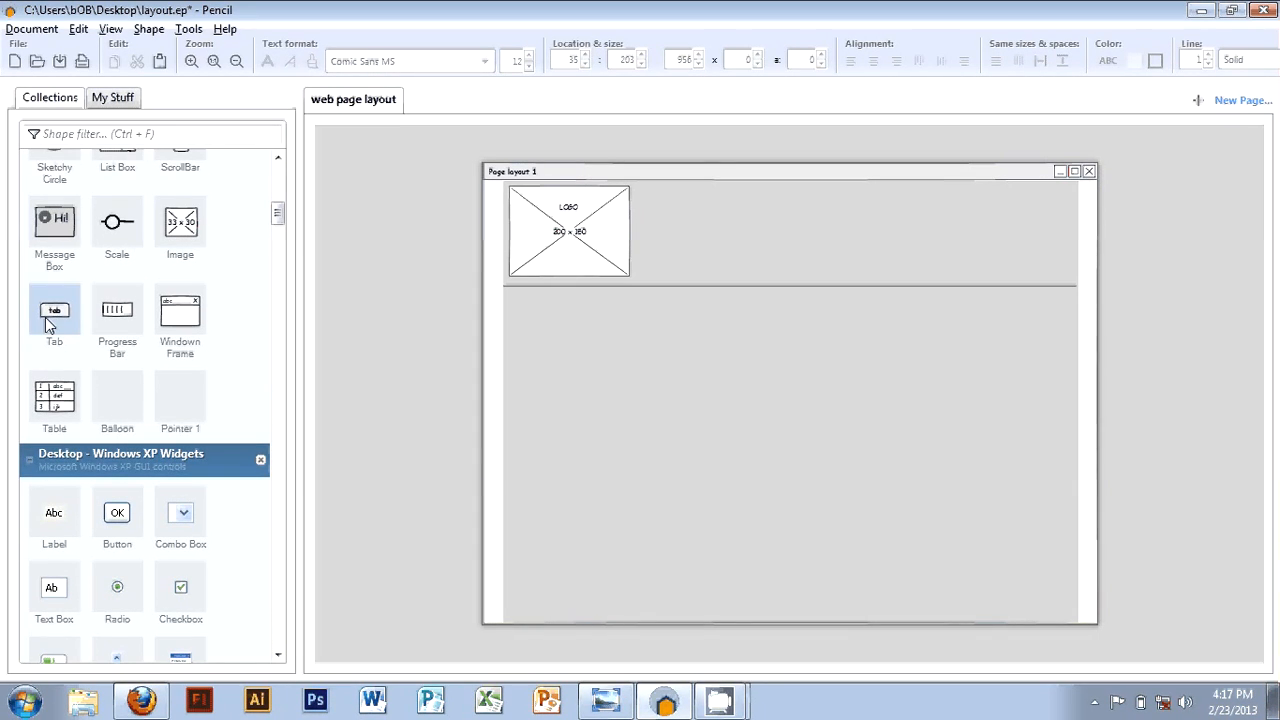
drag(45, 317, 679, 268)
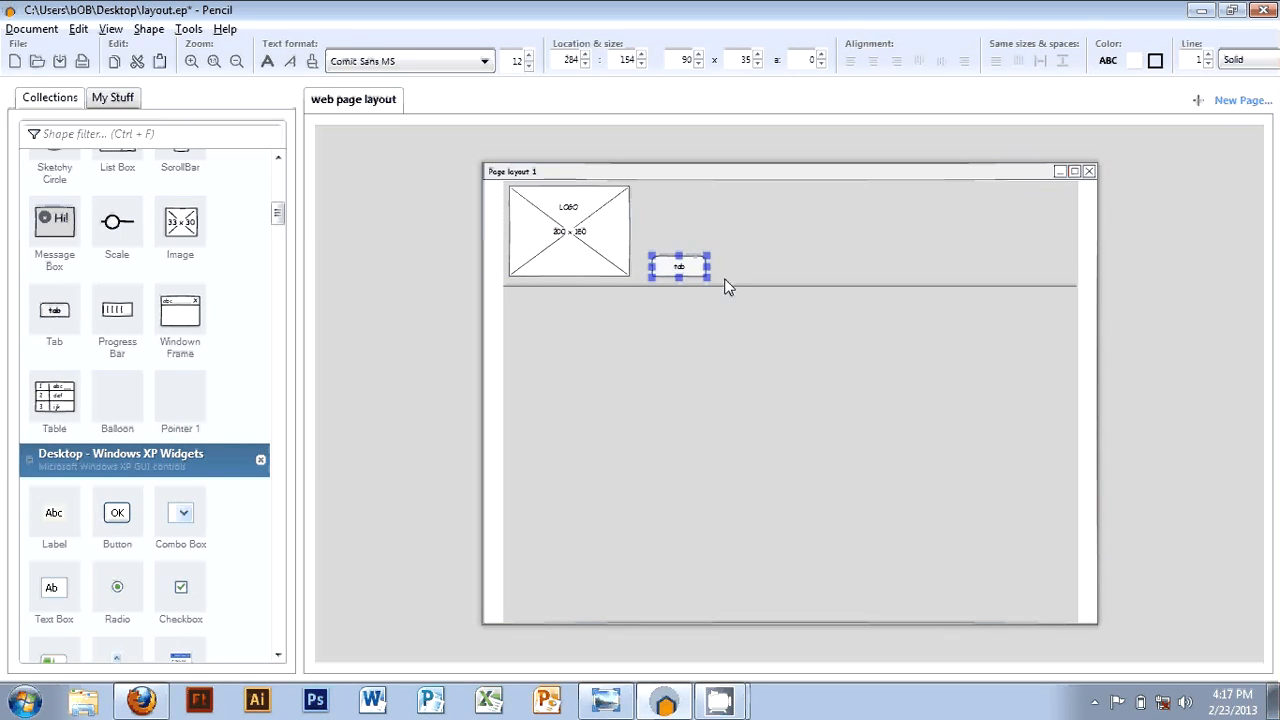
Nudge the horizontal line up to vertical position 193 so it sits directly under the logo and tab
click(727, 286)
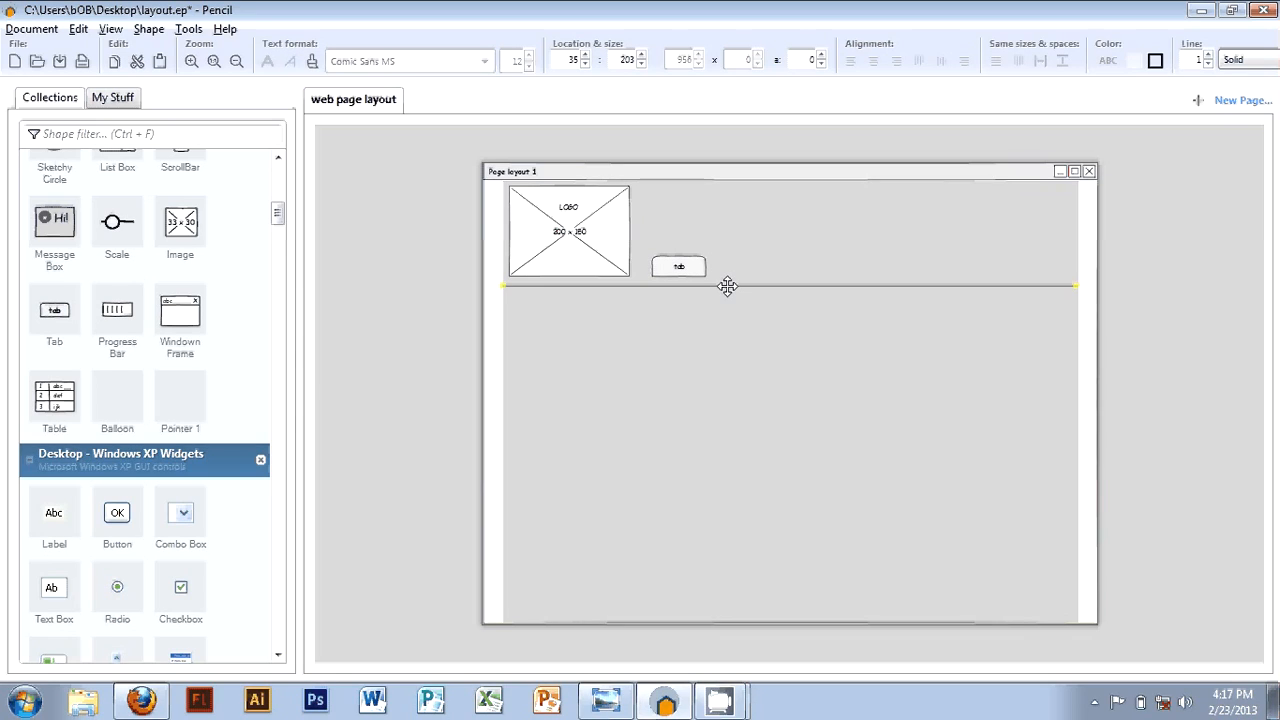
key(Up)
key(Up)
key(Up)
key(Up)
key(Up)
key(Up)
key(Up)
key(Up)
key(Up)
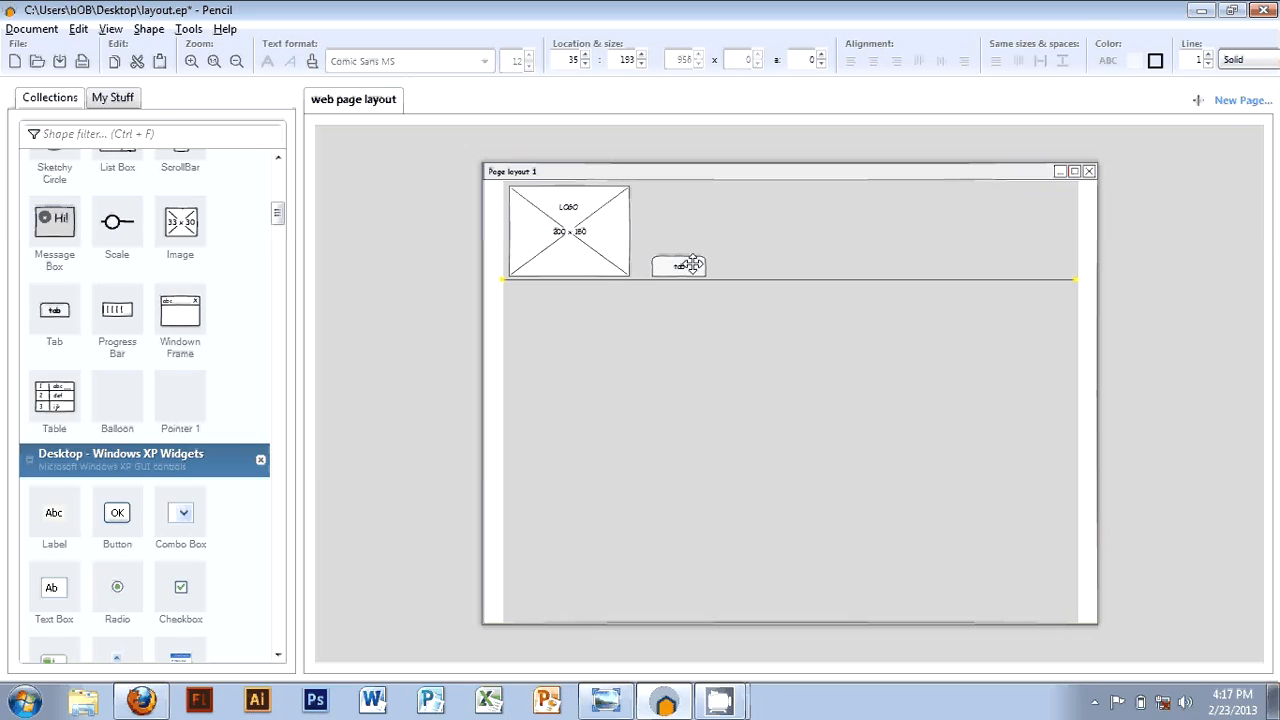
Change the tab's text to "Home"
click(692, 264)
double_click(688, 270)
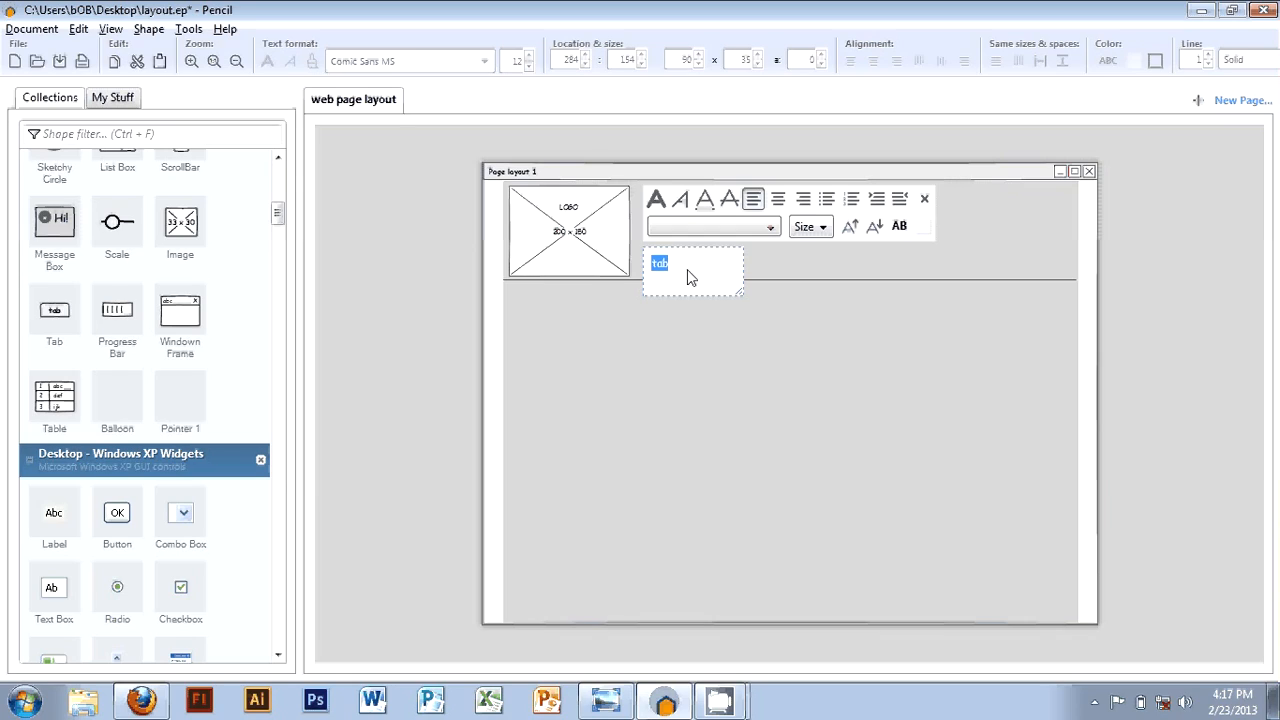
text(Home)
key(Return)
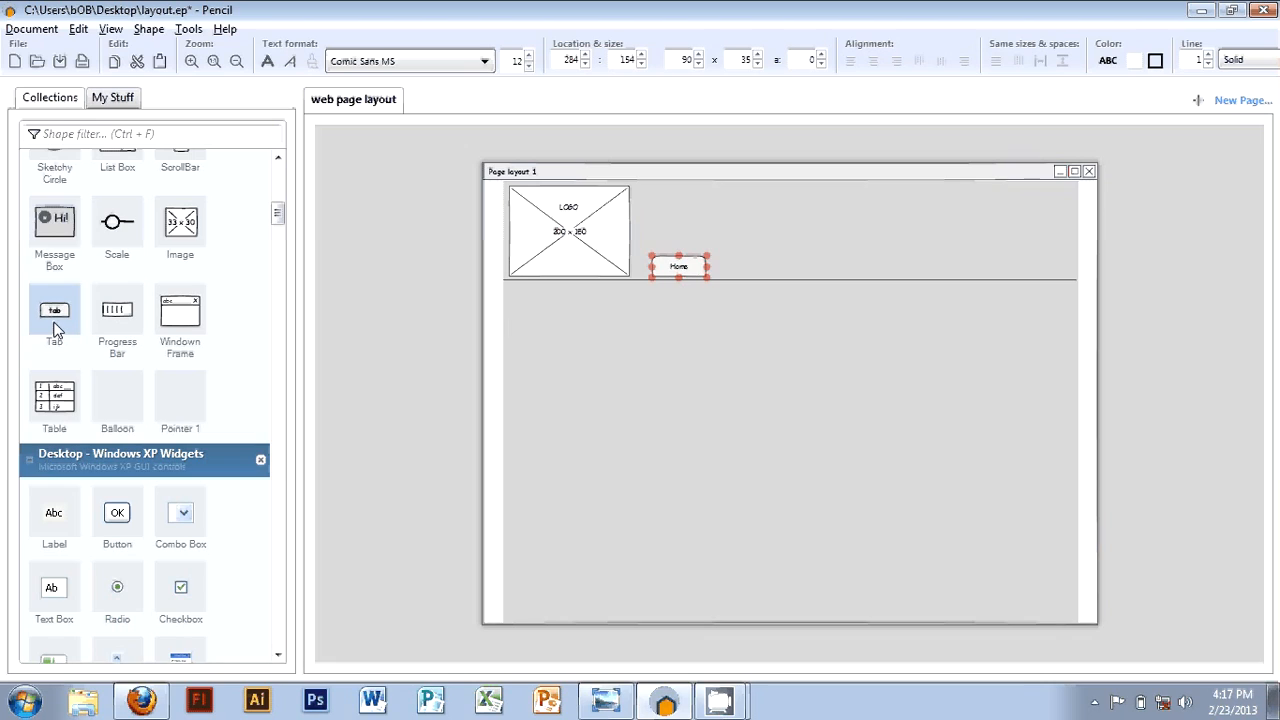
Add a second tab directly to the right of the Home tab and label it "About"
drag(57, 325, 740, 270)
double_click(742, 271)
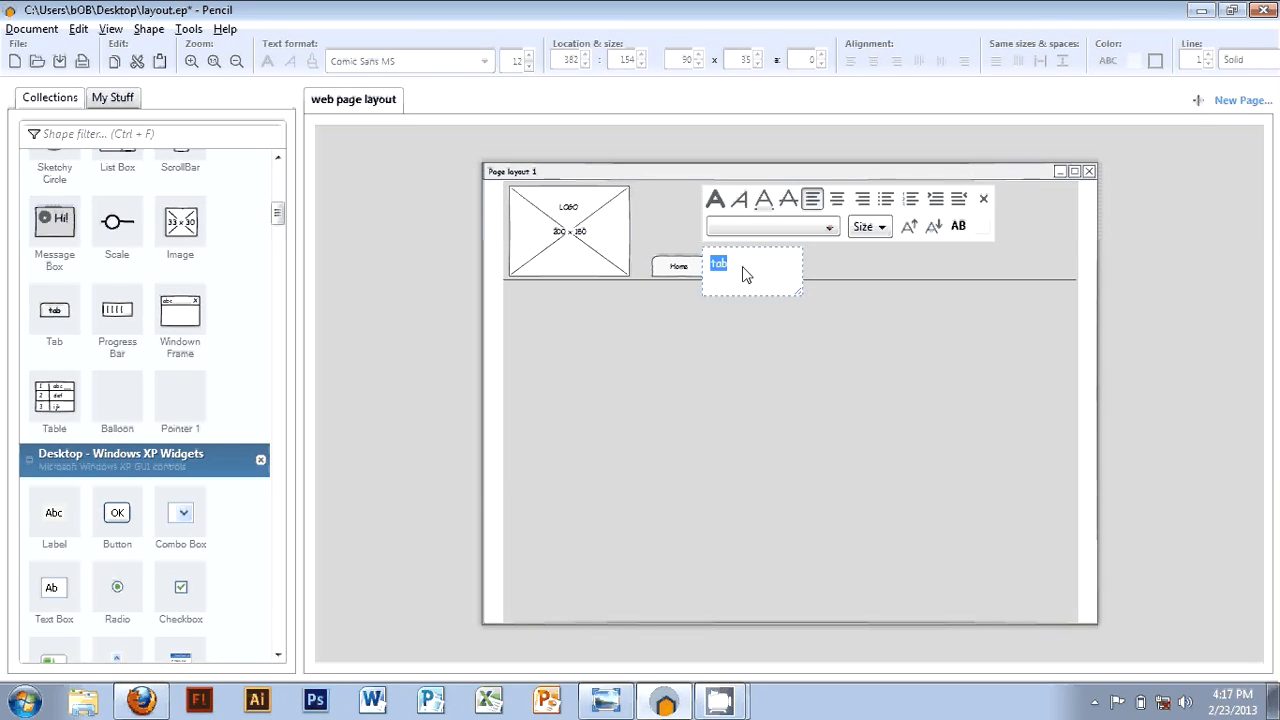
text(About)
key(Return)
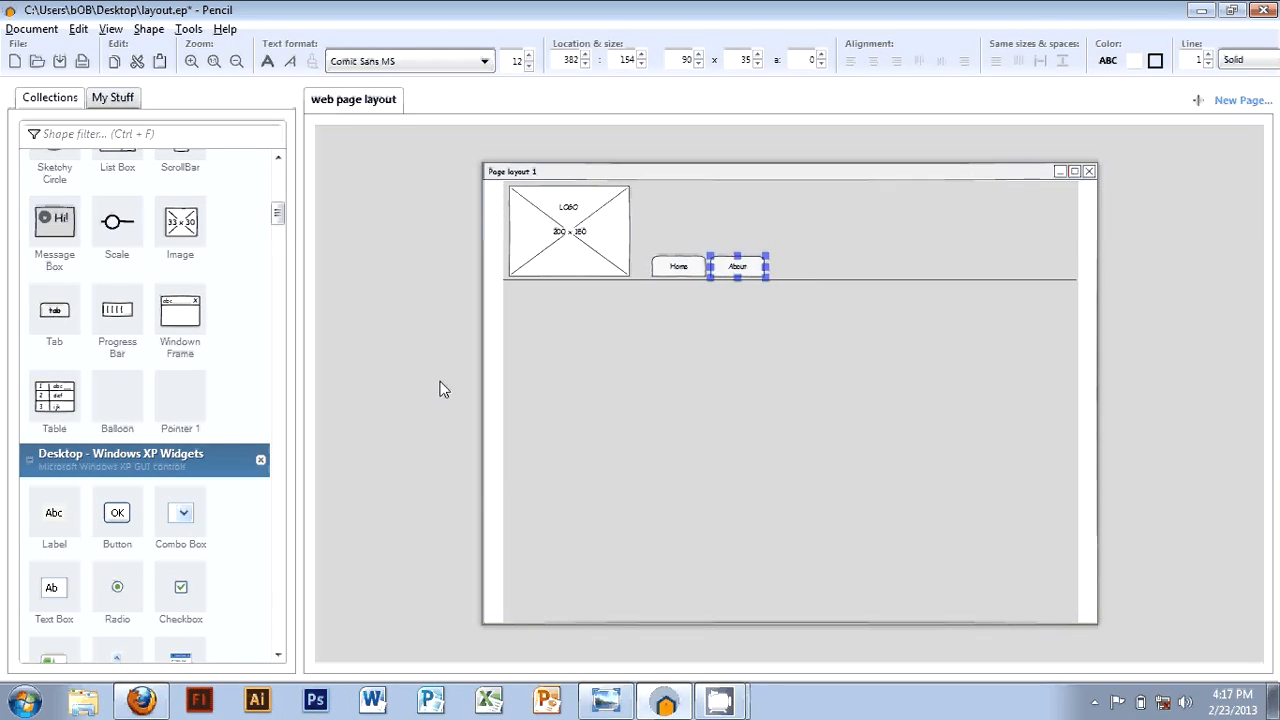
Add a third tab directly to the right of the About tab and label it "Services"
drag(54, 312, 800, 272)
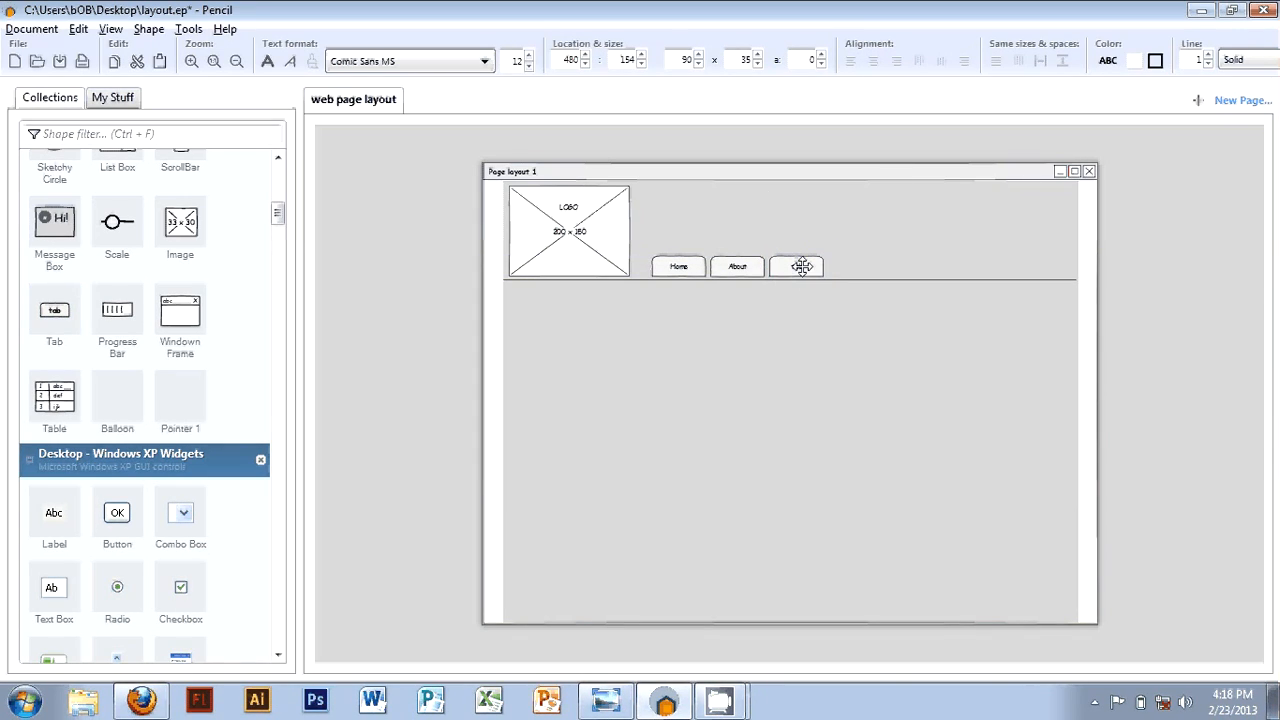
double_click(803, 270)
text(Ser)
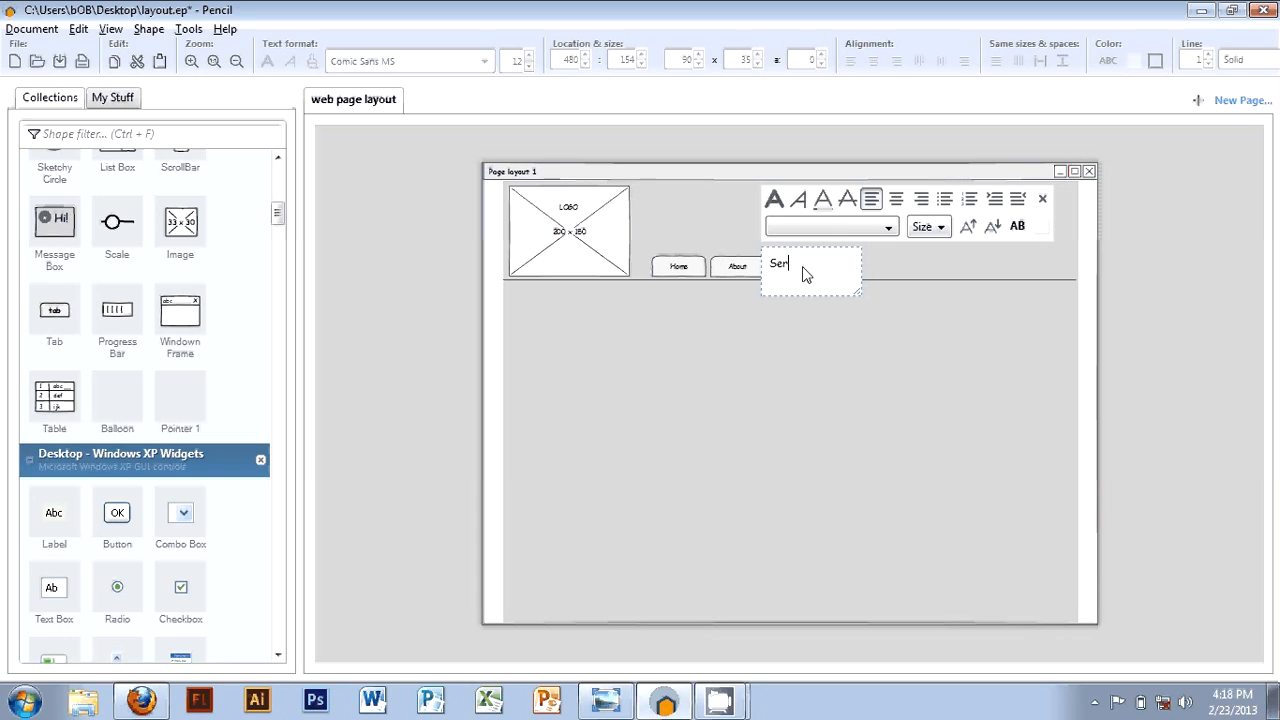
text(vices)
key(Return)
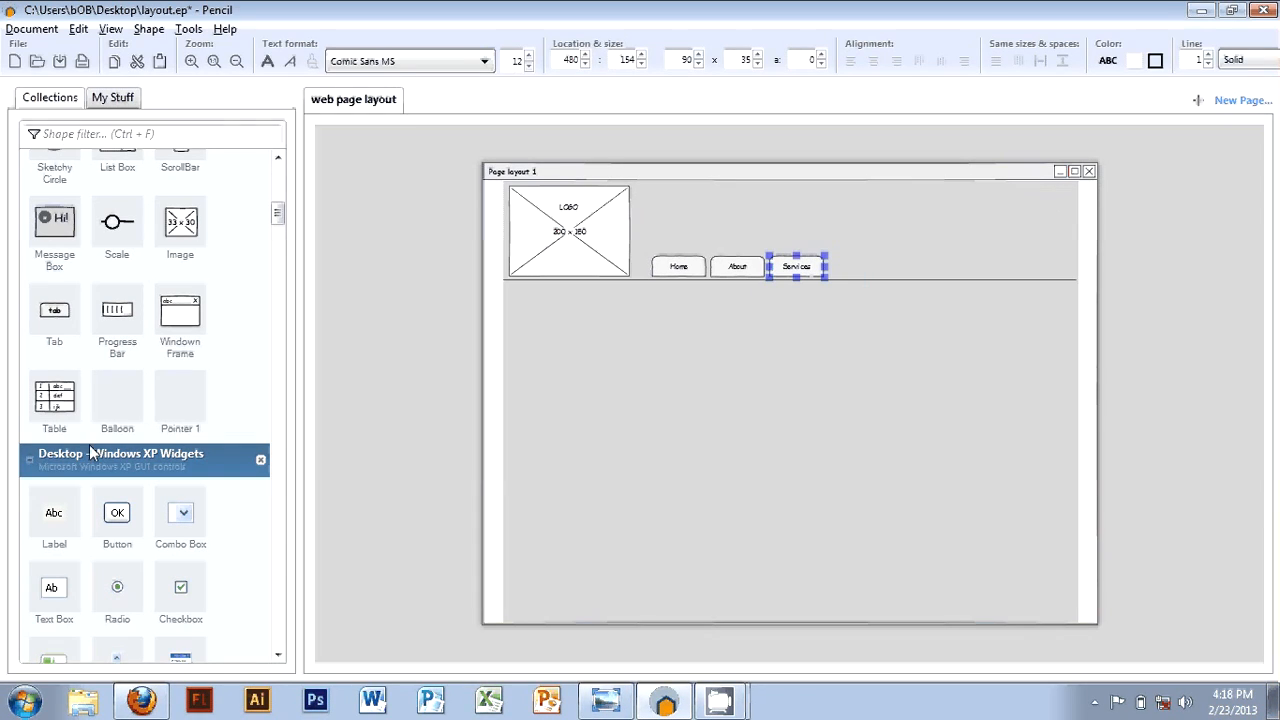
Add a fourth tab directly to the right of the Services tab and label it "Contact"
drag(57, 318, 855, 265)
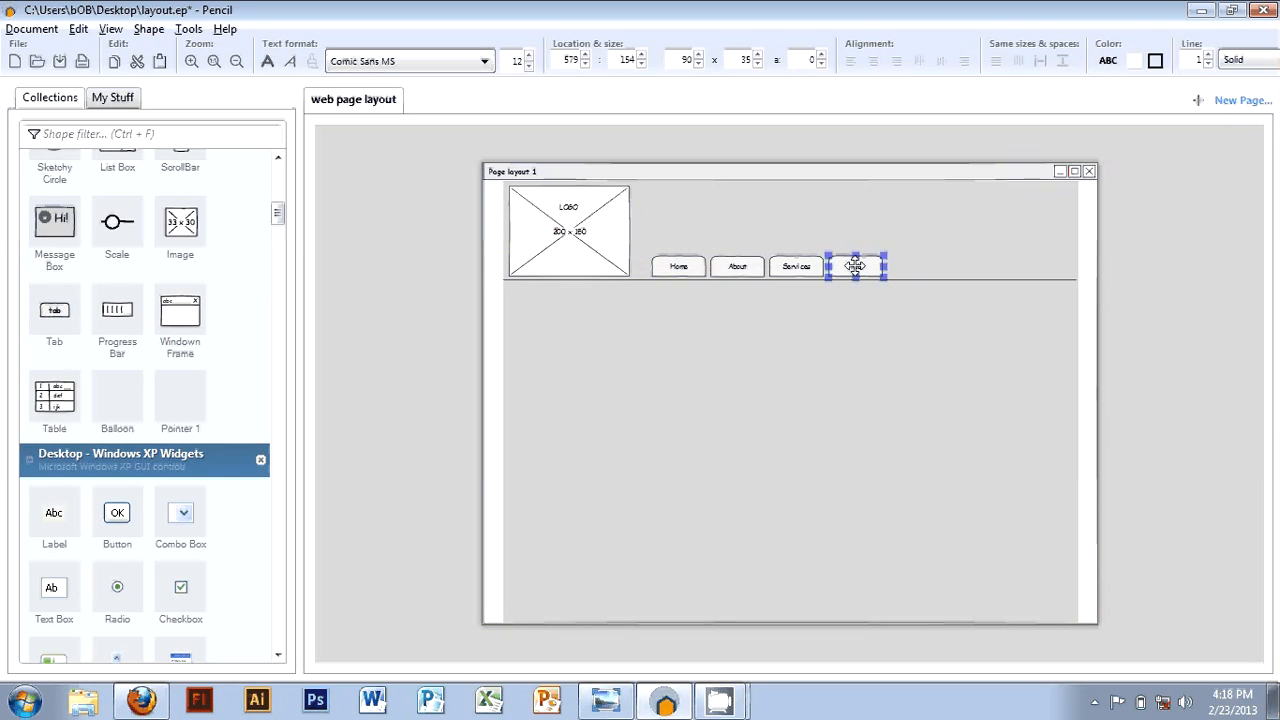
double_click(855, 265)
text(Con)
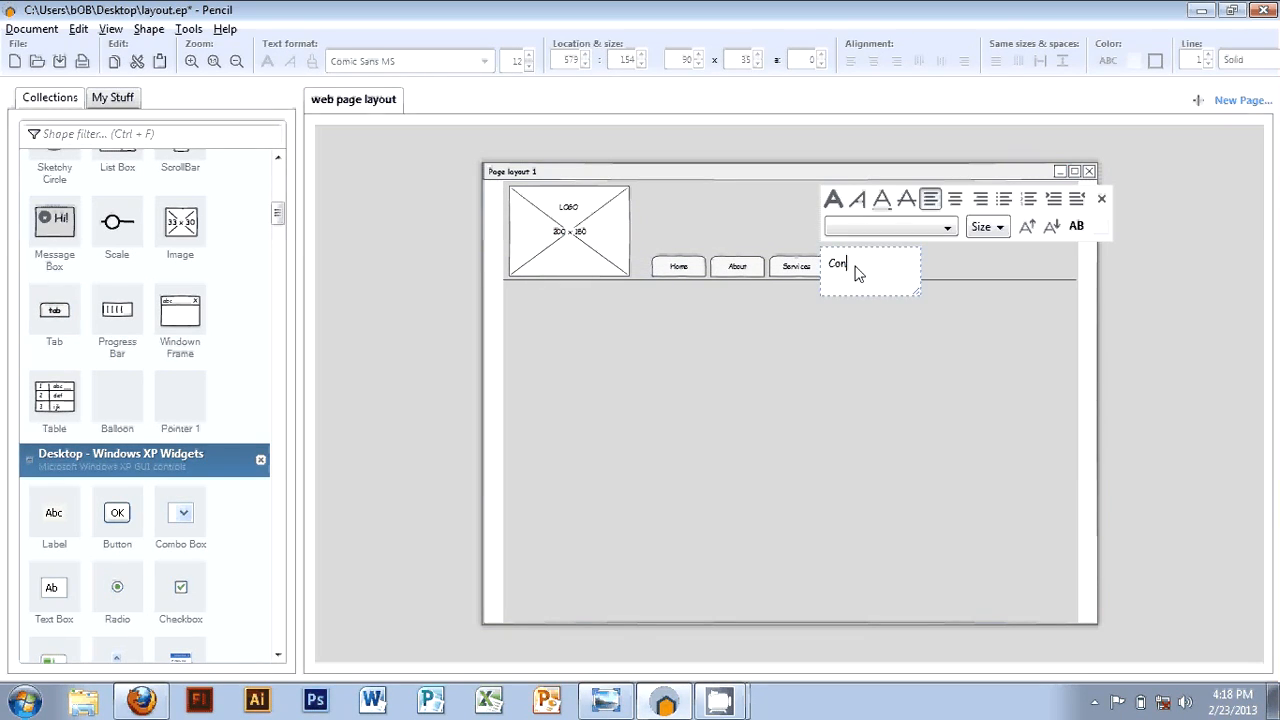
text(tact)
key(Return)
click(414, 267)
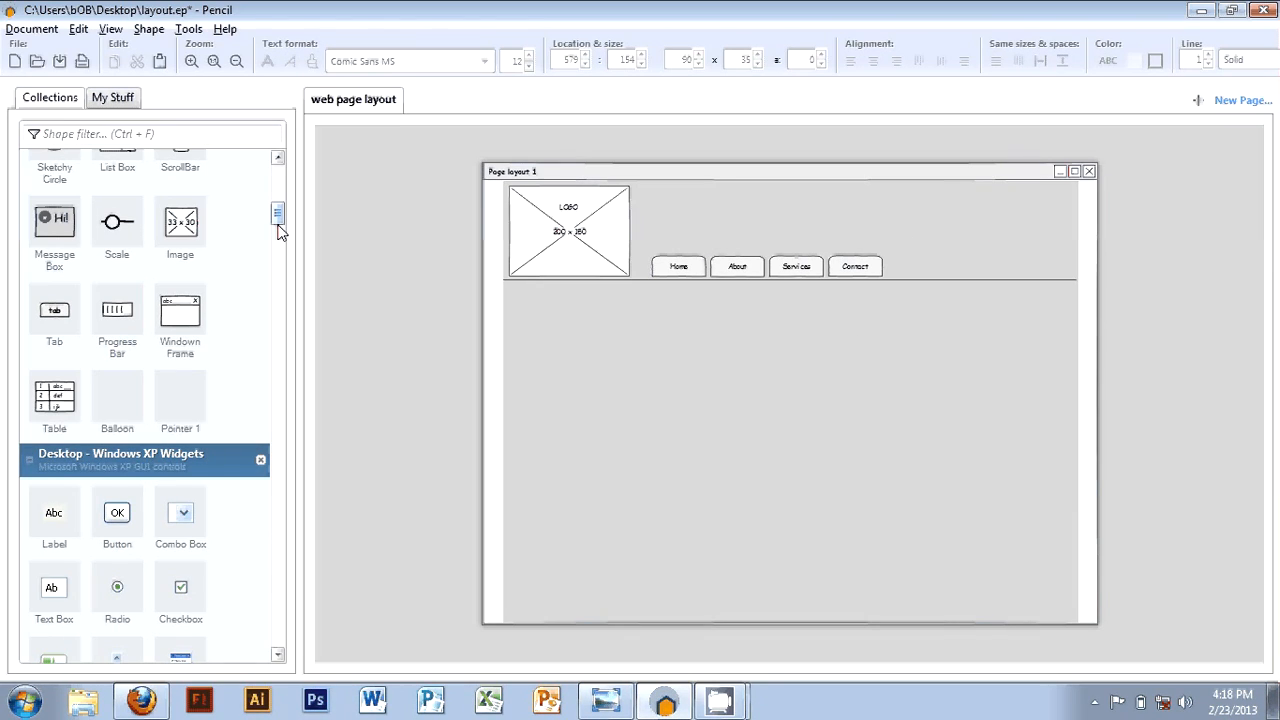
Add a Sketchy GUI text field at the right side of the page header, above the divider line, with the text "Keyword"
drag(280, 230, 280, 197)
drag(277, 192, 277, 186)
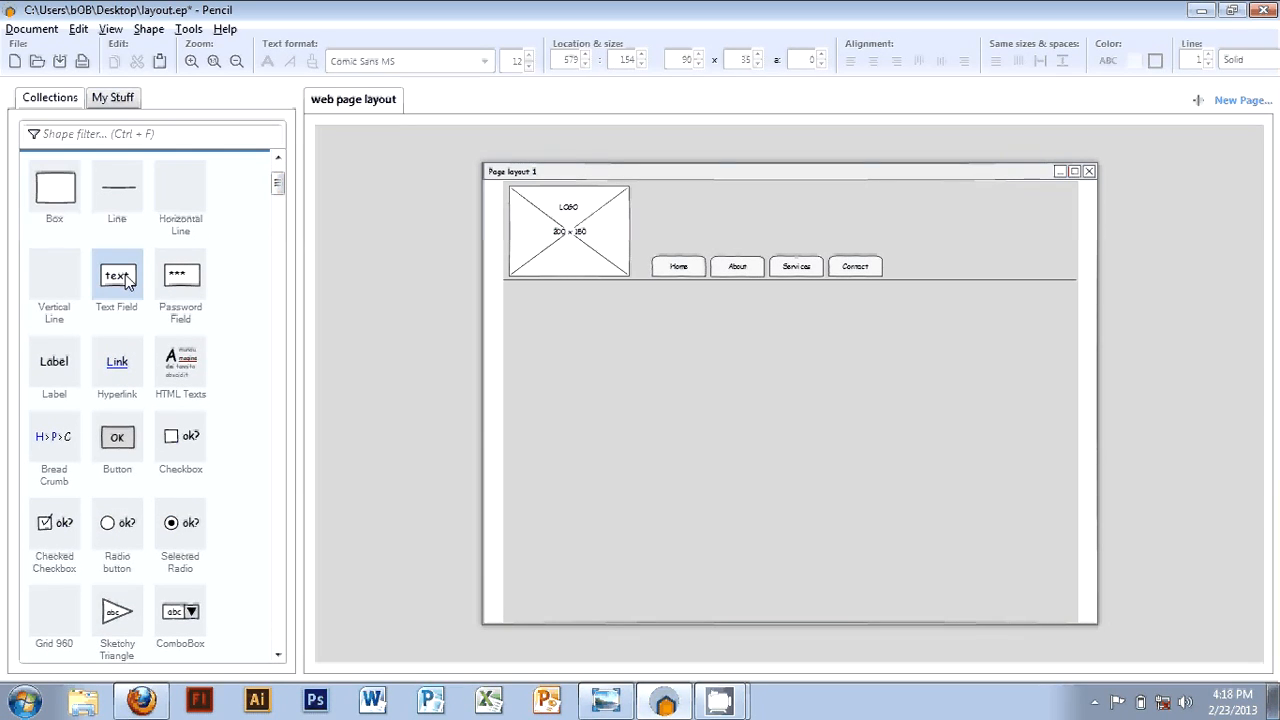
drag(125, 281, 972, 229)
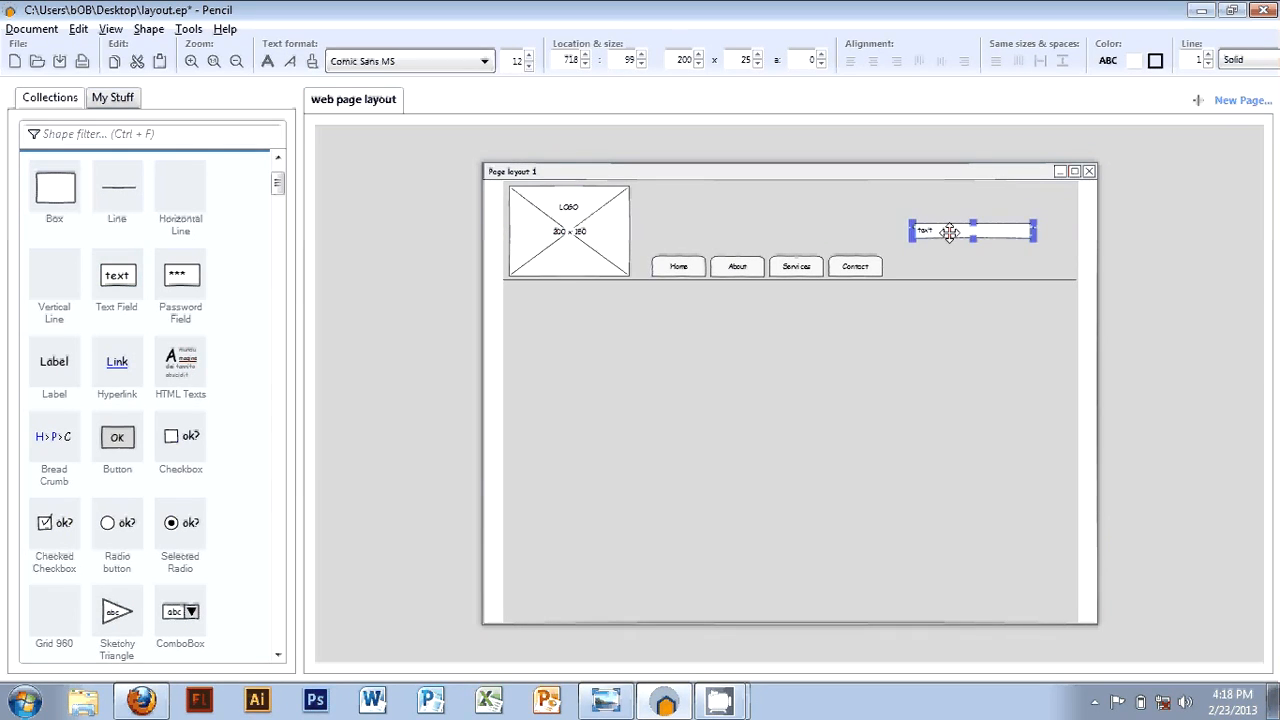
double_click(945, 232)
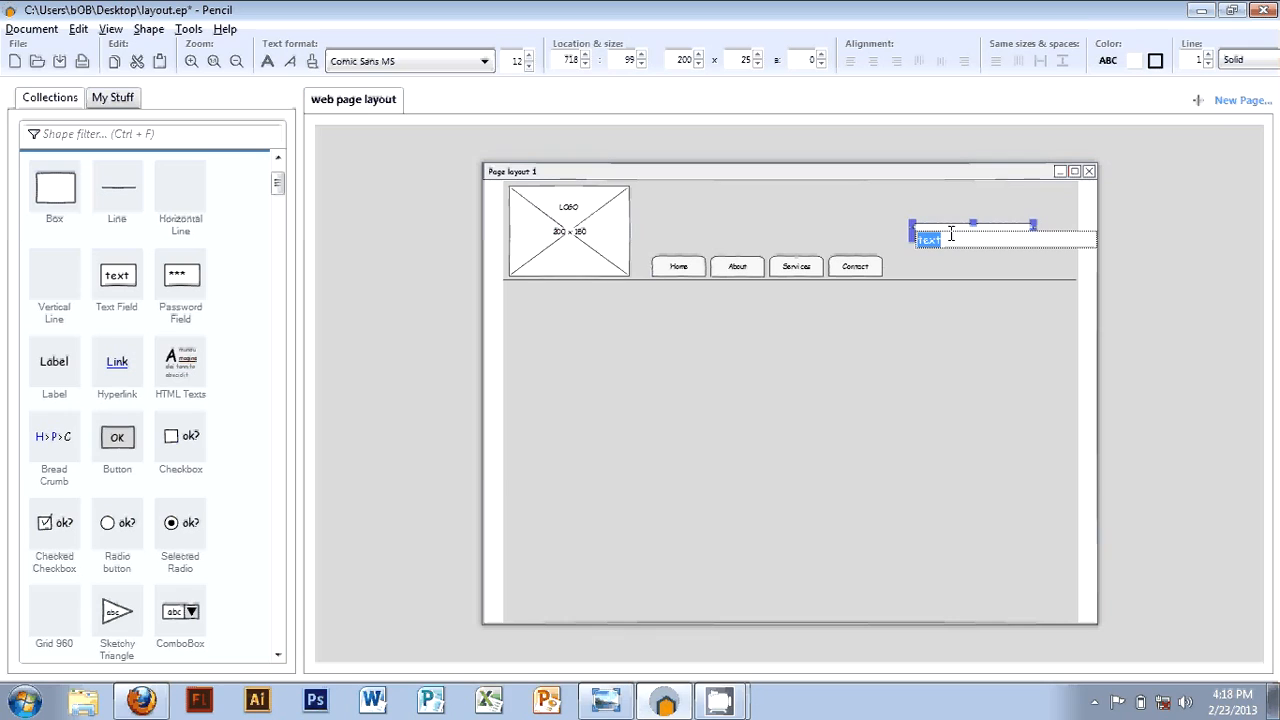
text(Search)
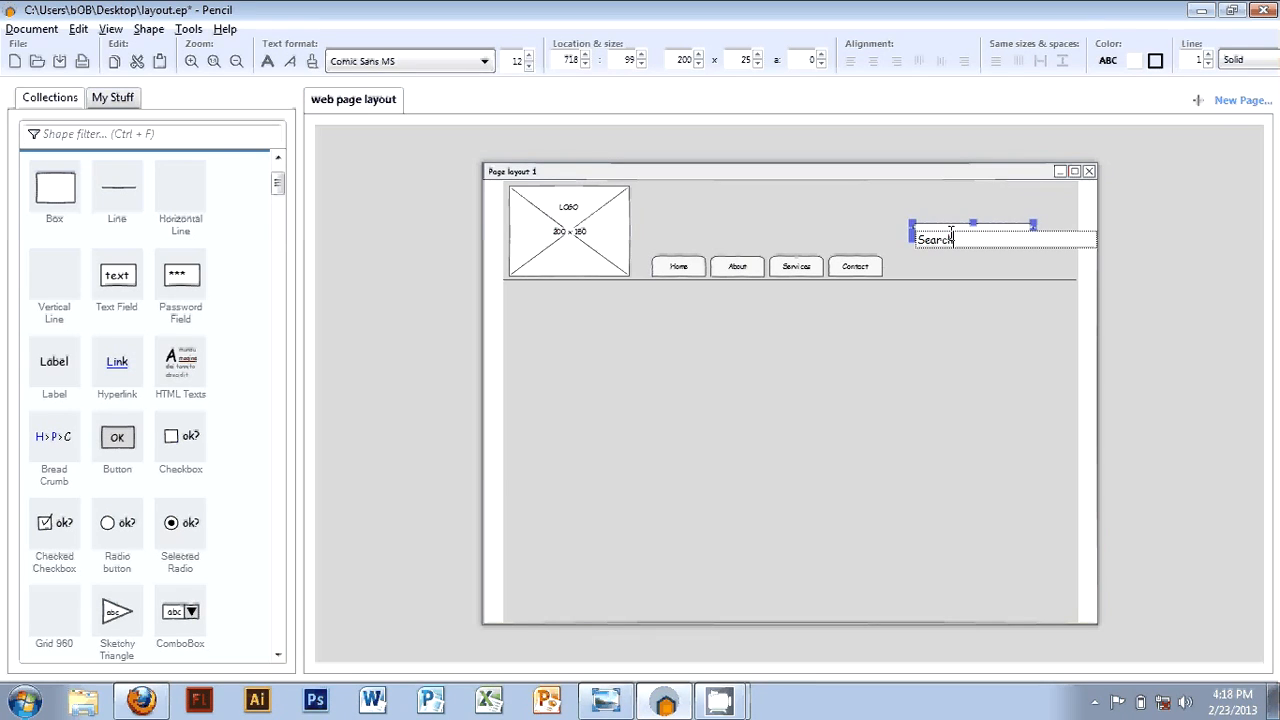
key(BackSpace)
key(BackSpace)
key(BackSpace)
key(BackSpace)
key(BackSpace)
key(BackSpace)
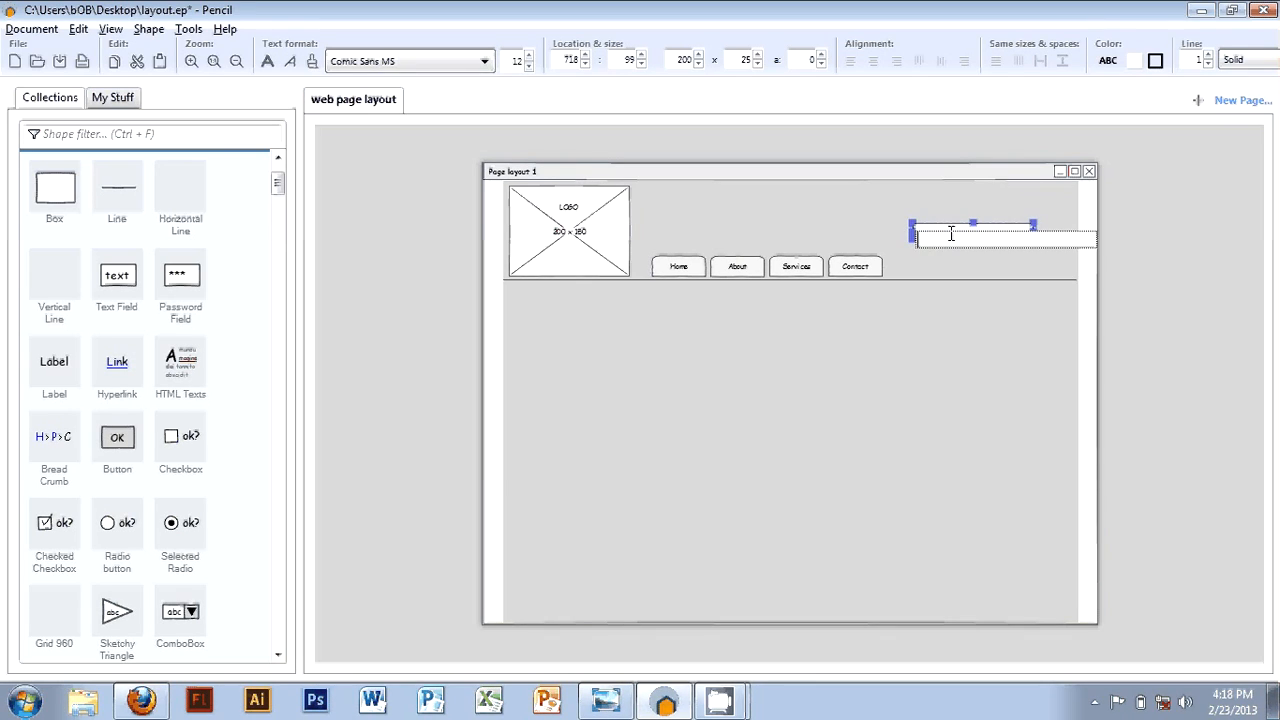
text(Keyword)
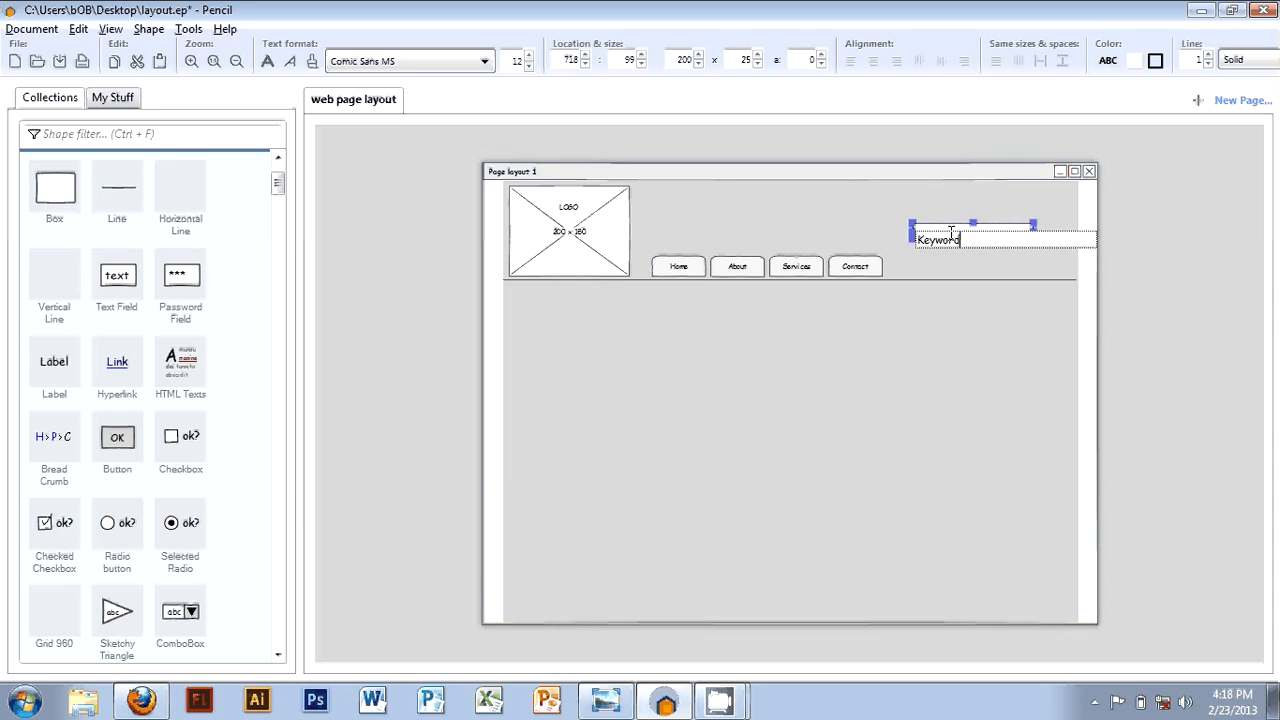
key(Return)
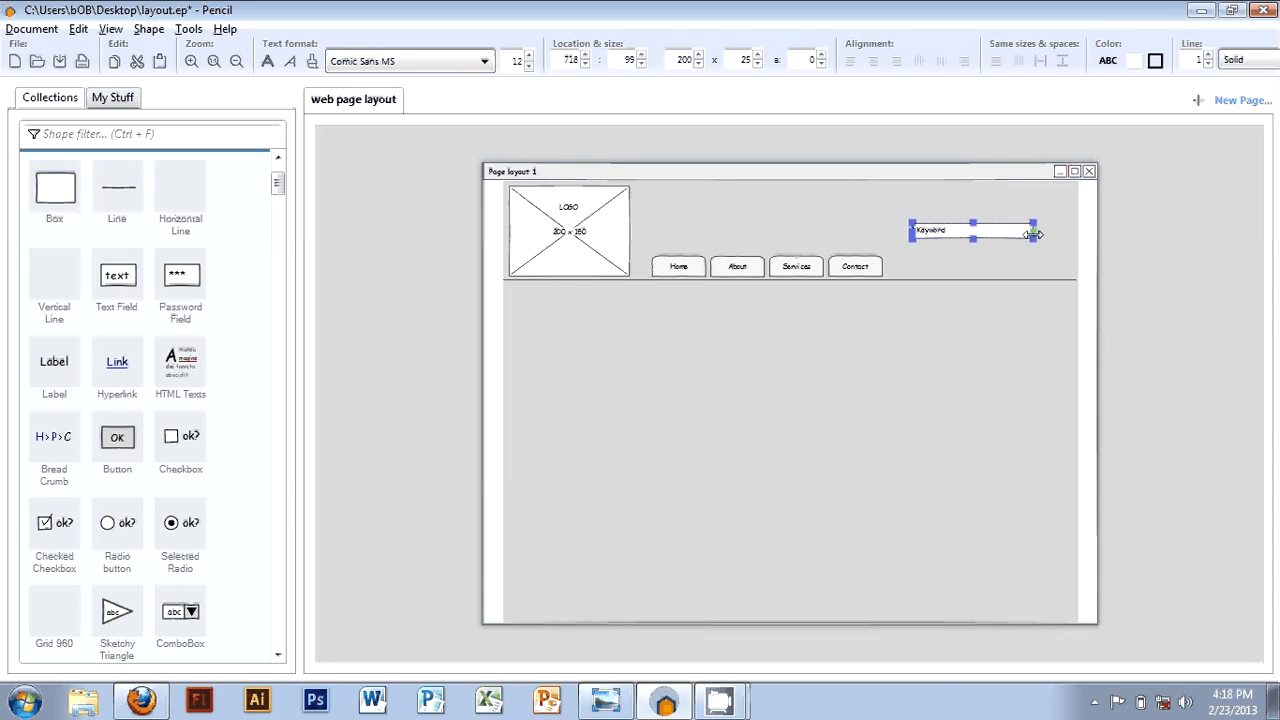
Shorten the Keyword text field and set its width to 150
drag(1033, 233, 1005, 233)
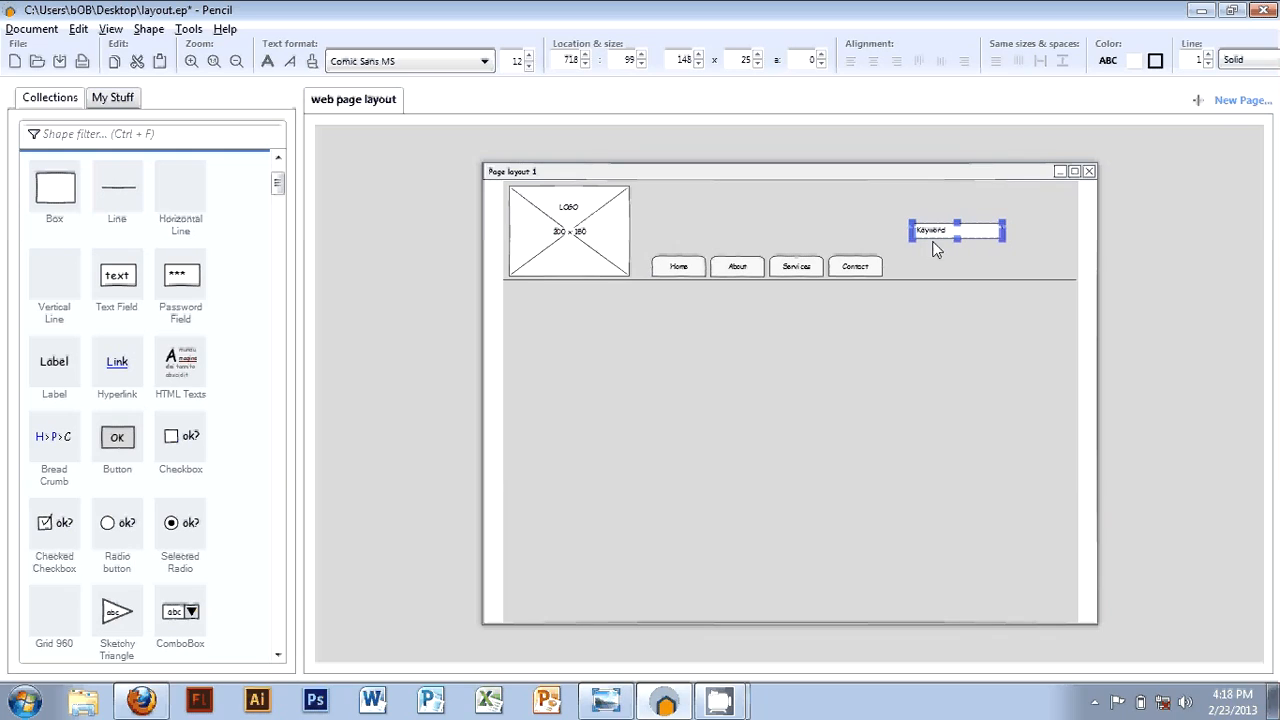
double_click(690, 60)
text(150)
key(Return)
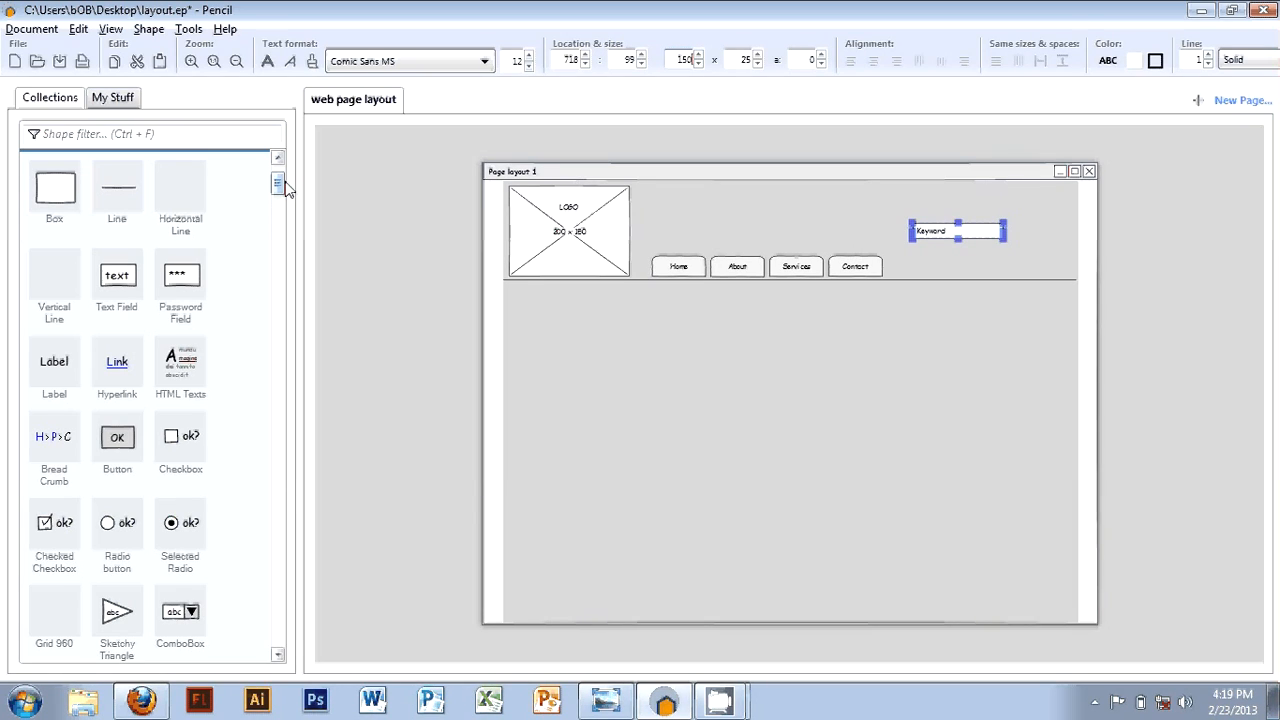
Add a Sketchy GUI button directly to the right of the Keyword field and label it "Search"
drag(283, 188, 282, 196)
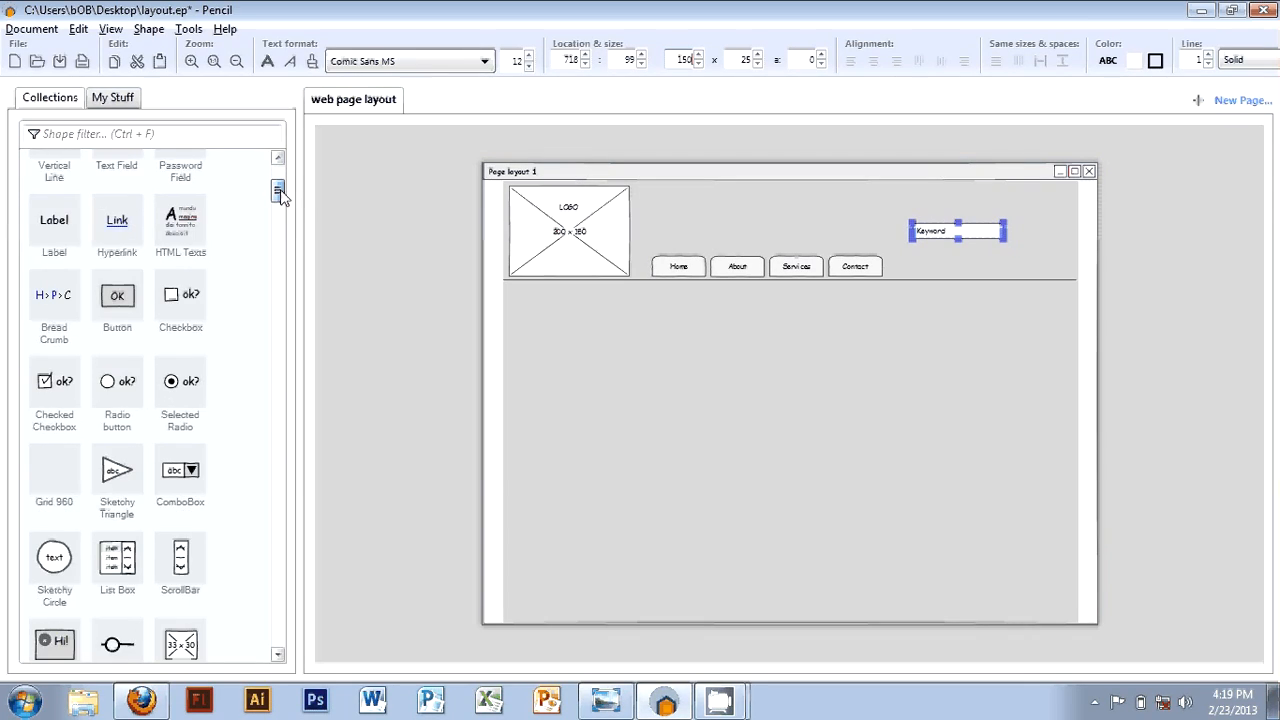
scroll(280, 192, down, 1)
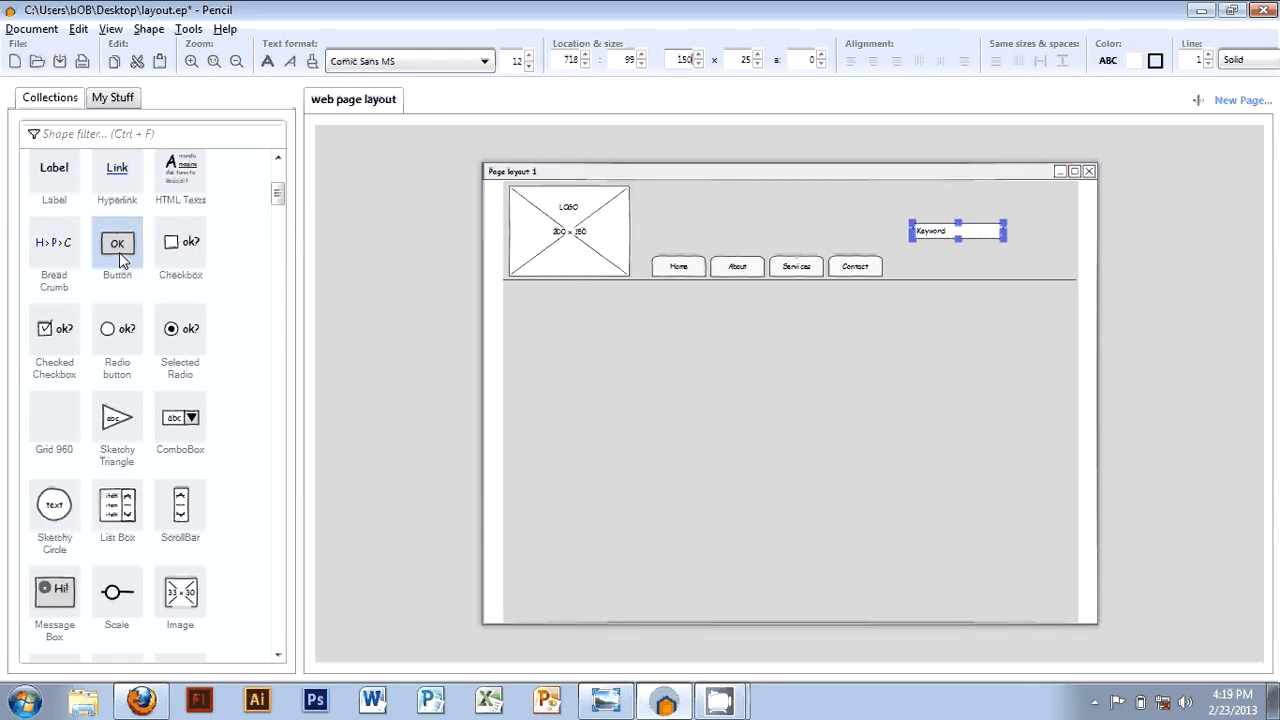
drag(119, 252, 1037, 240)
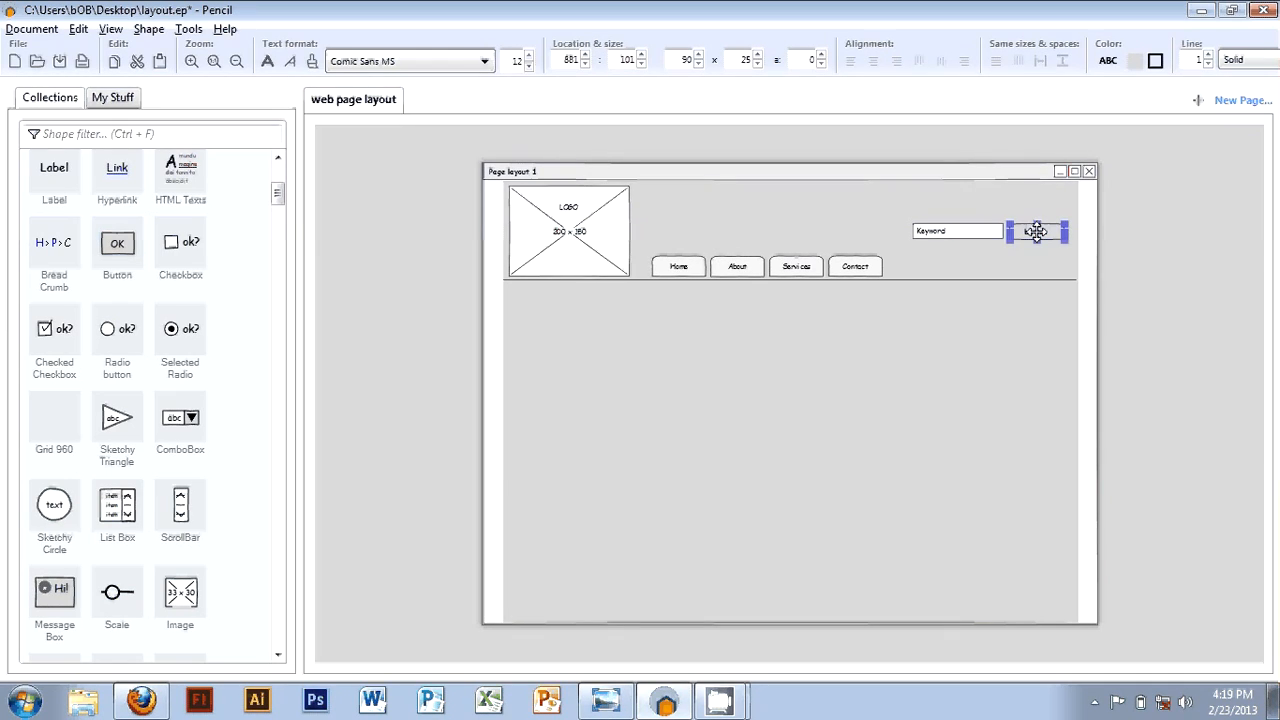
double_click(1037, 231)
text(Search)
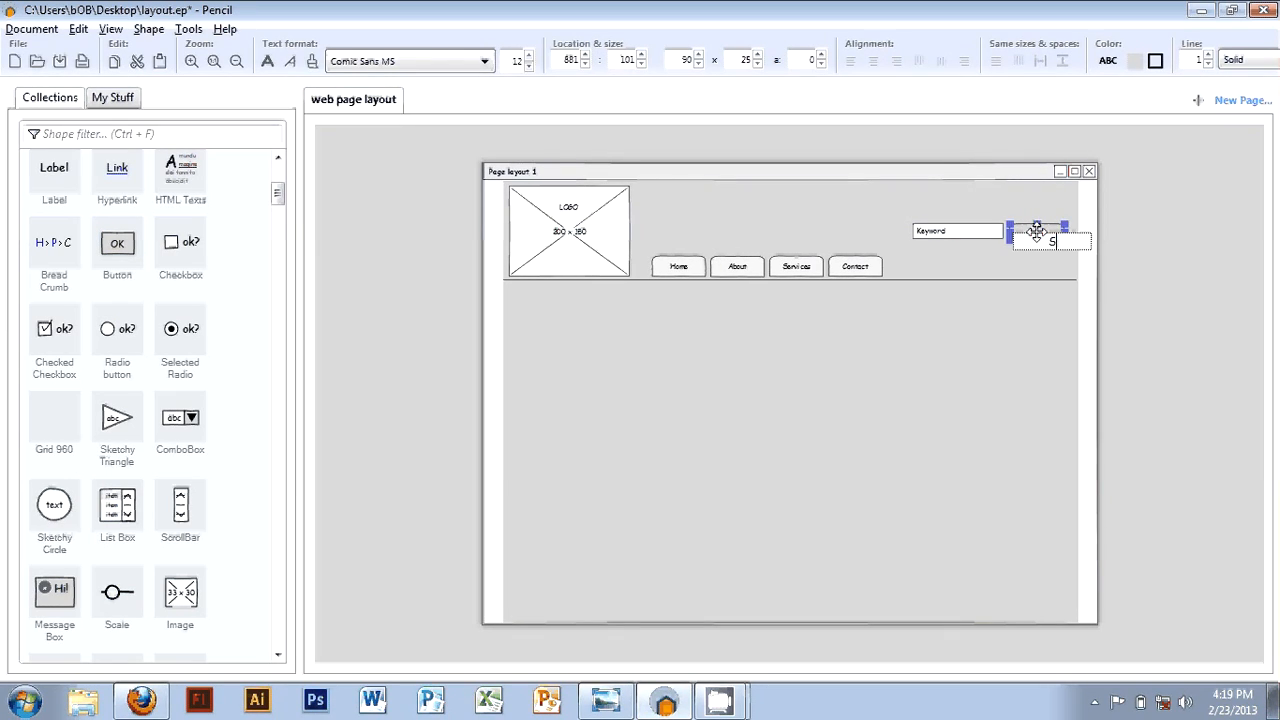
key(Return)
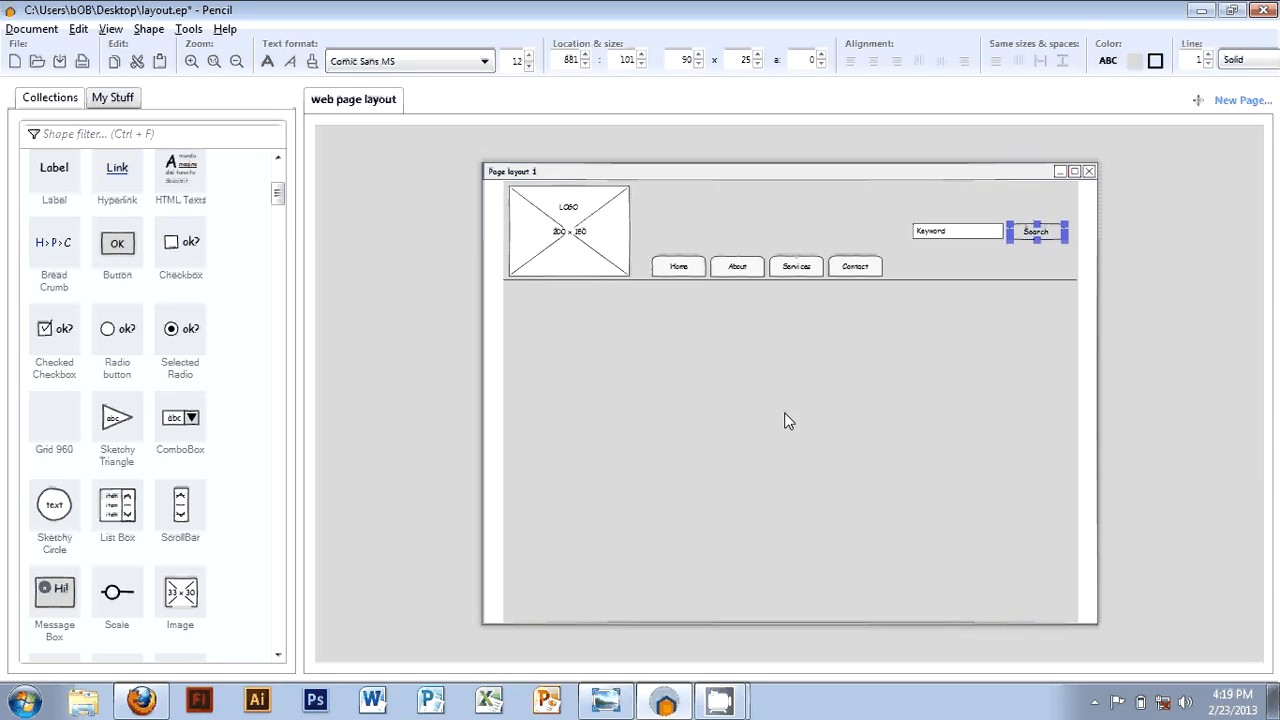
click(422, 334)
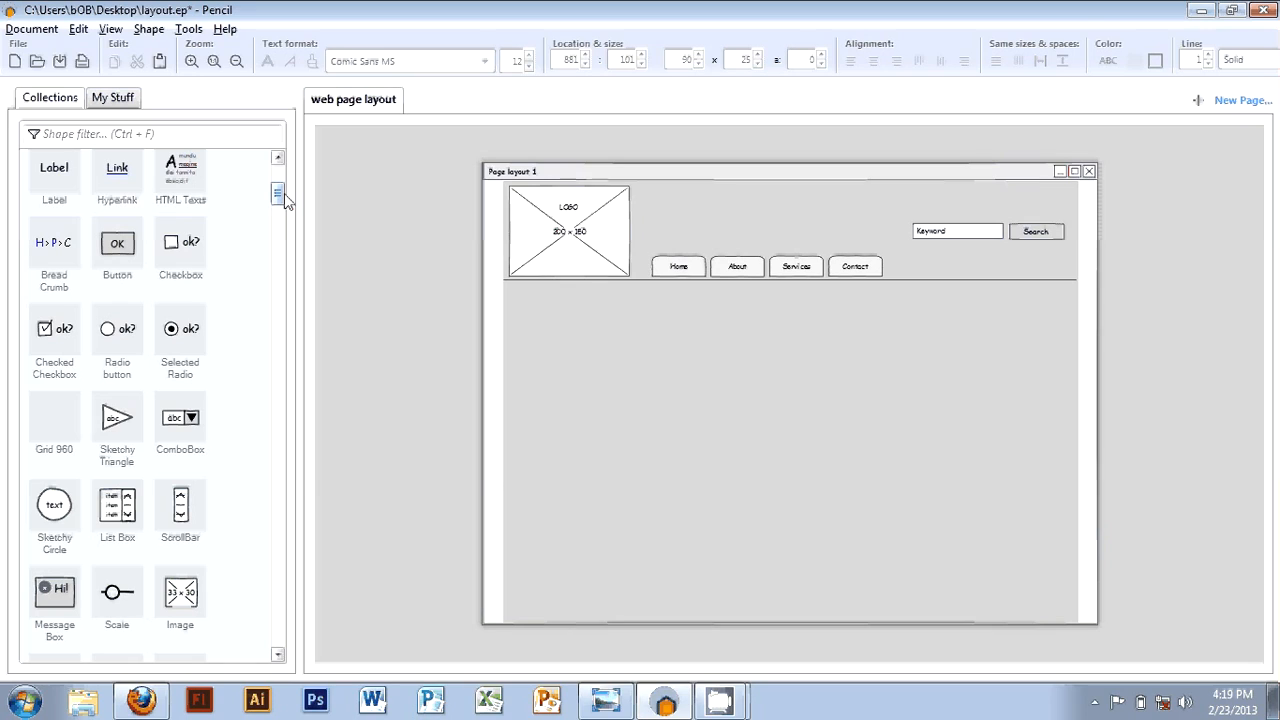
Place a Sketchy GUI breadcrumb just under the header divider line, below the logo, at about 57, 210
drag(282, 205, 283, 200)
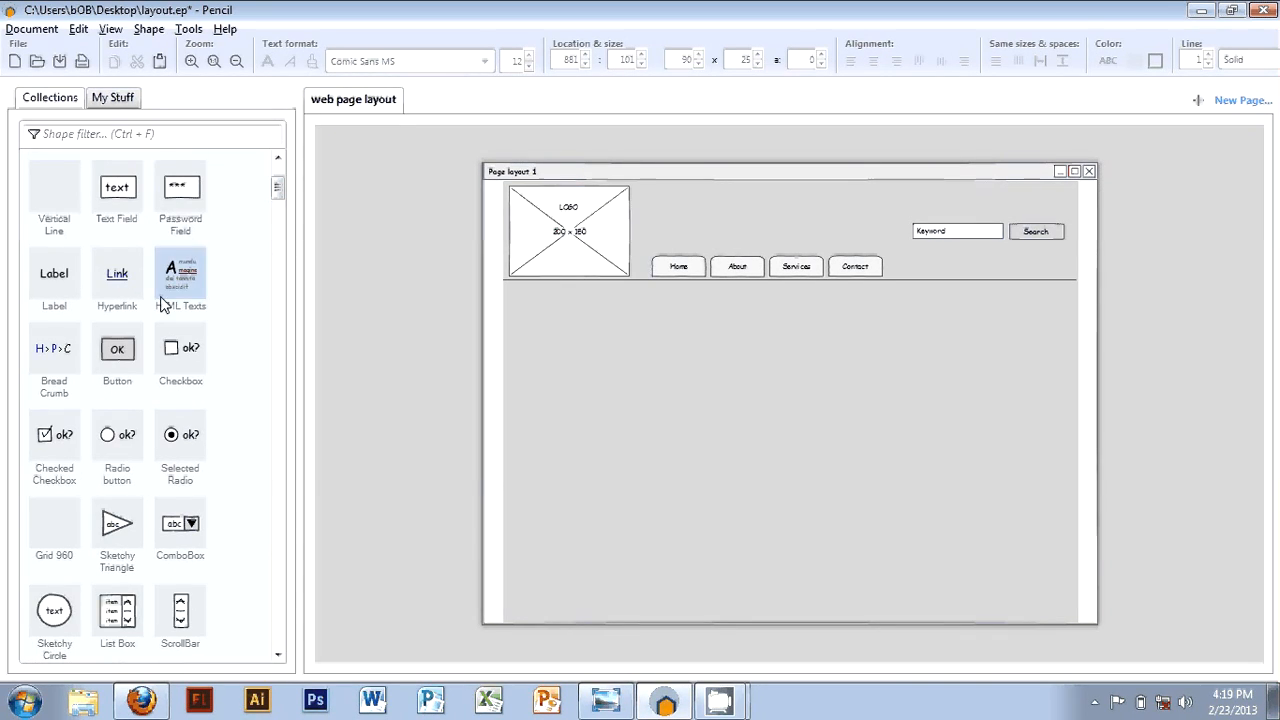
mouse_move(45, 363)
mouse_down()
mouse_move(146, 387)
mouse_move(490, 395)
mouse_move(600, 378)
mouse_move(557, 304)
mouse_up()
click(465, 307)
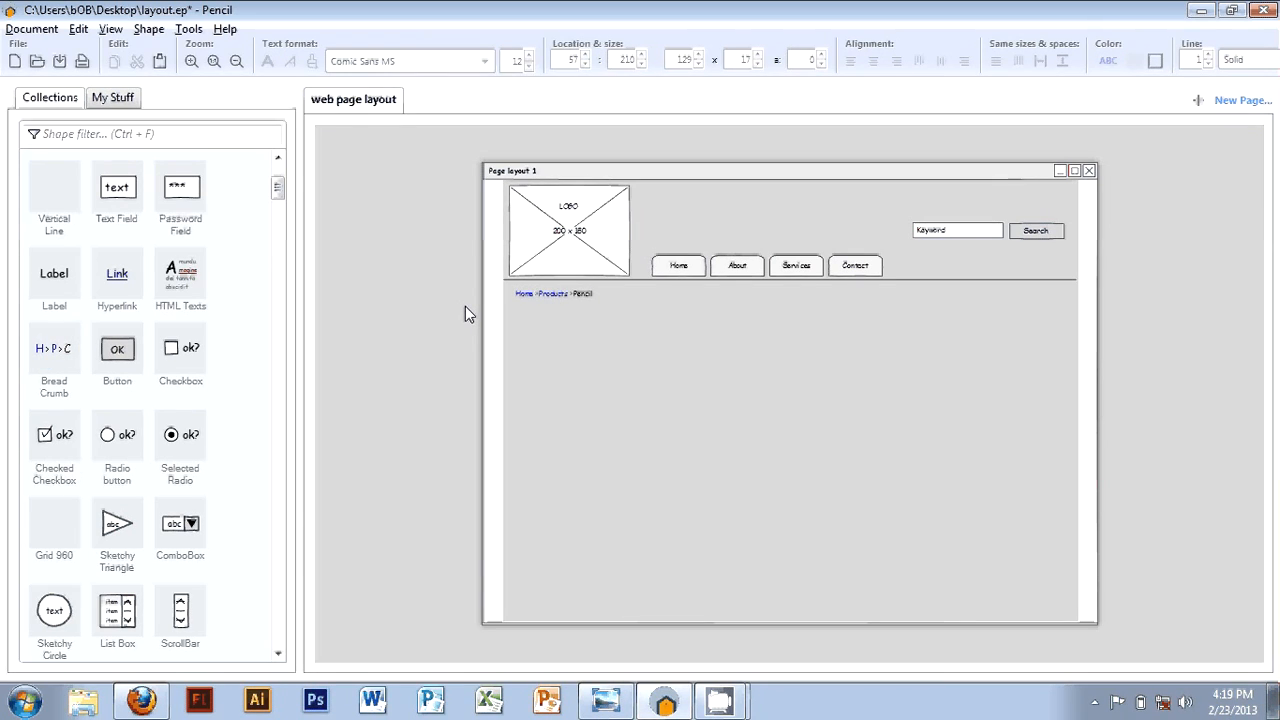
double_click(581, 291)
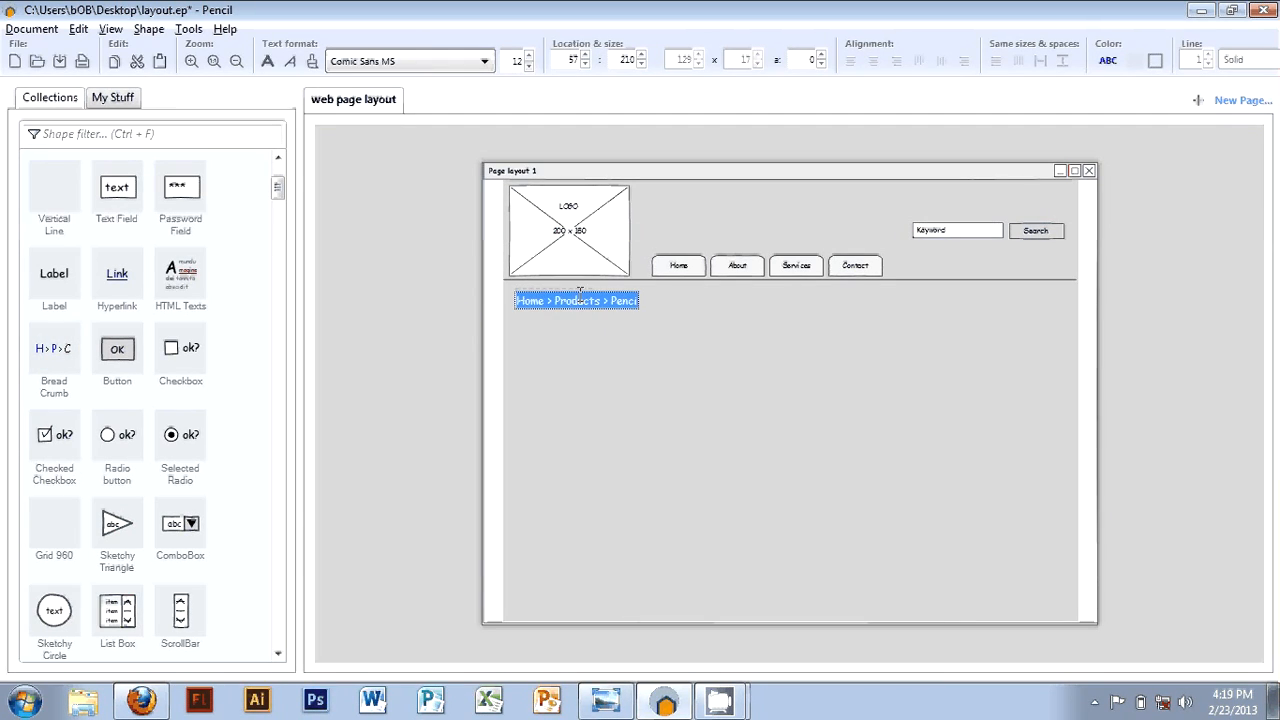
click(619, 302)
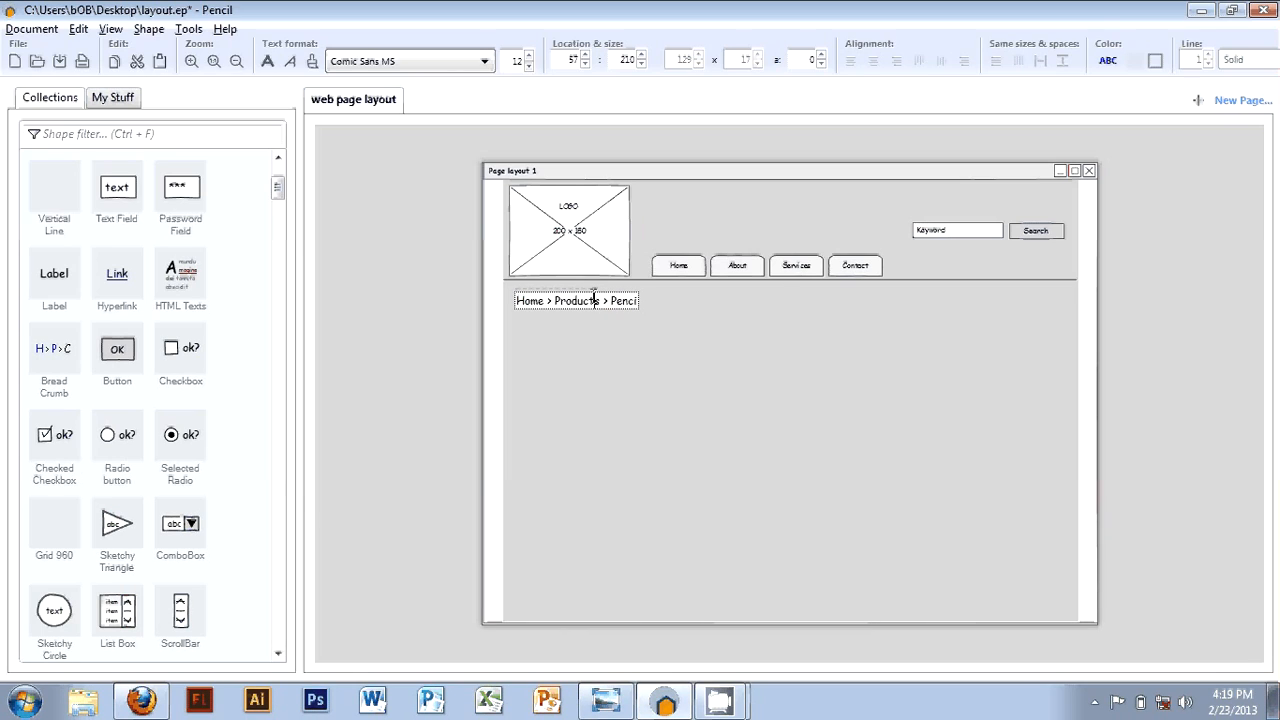
click(436, 305)
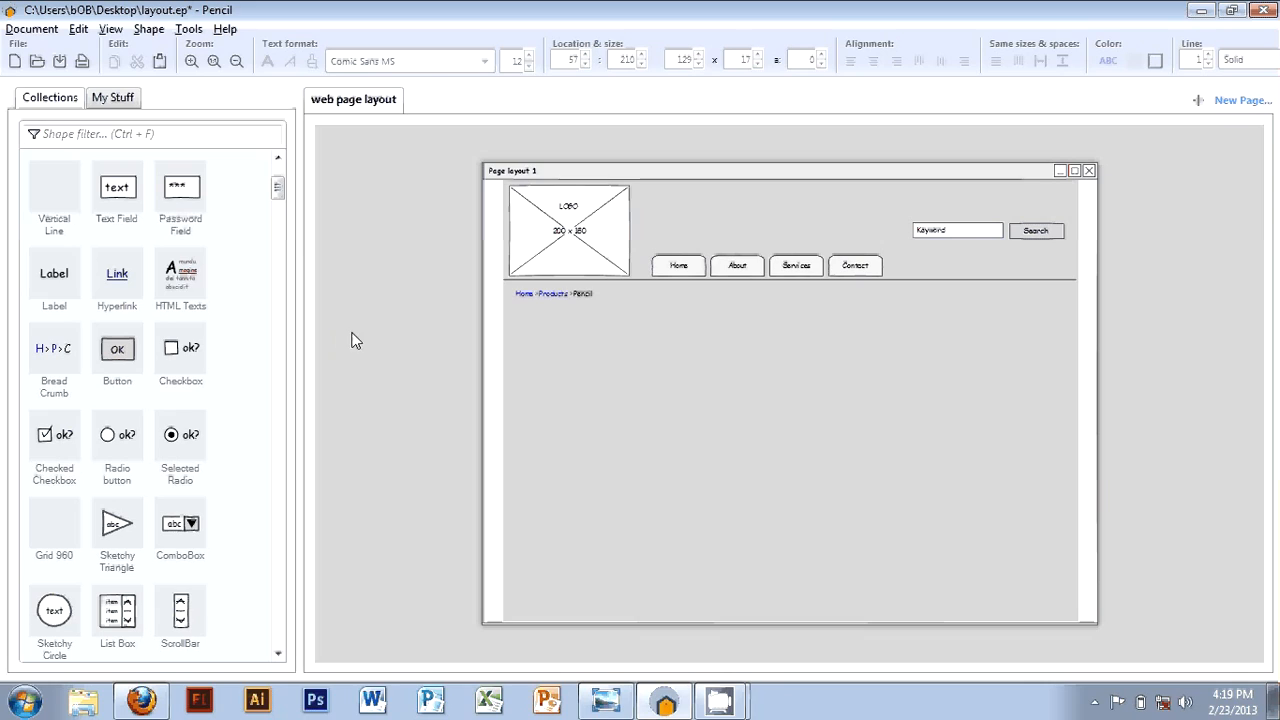
Add a Sketchy GUI box below the breadcrumb and stretch it to about 644 x 519 as the main content area
scroll(279, 190, up, 3)
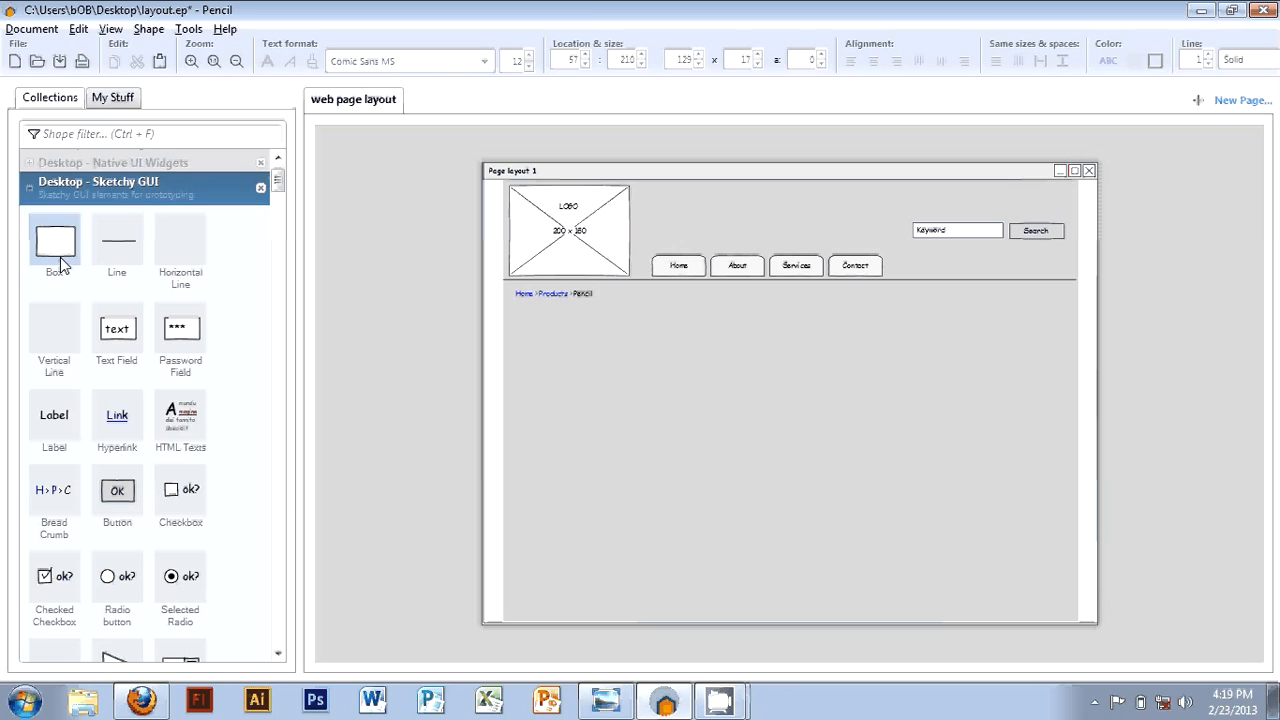
drag(60, 265, 574, 360)
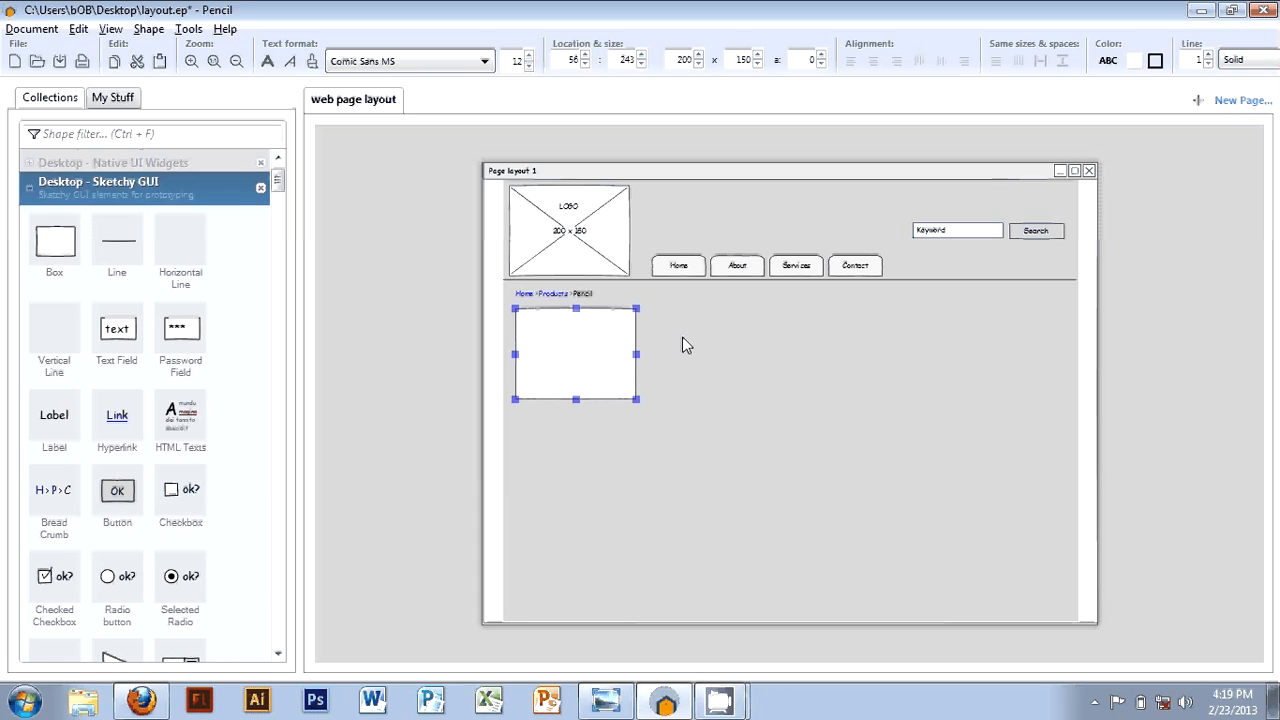
drag(636, 355, 902, 357)
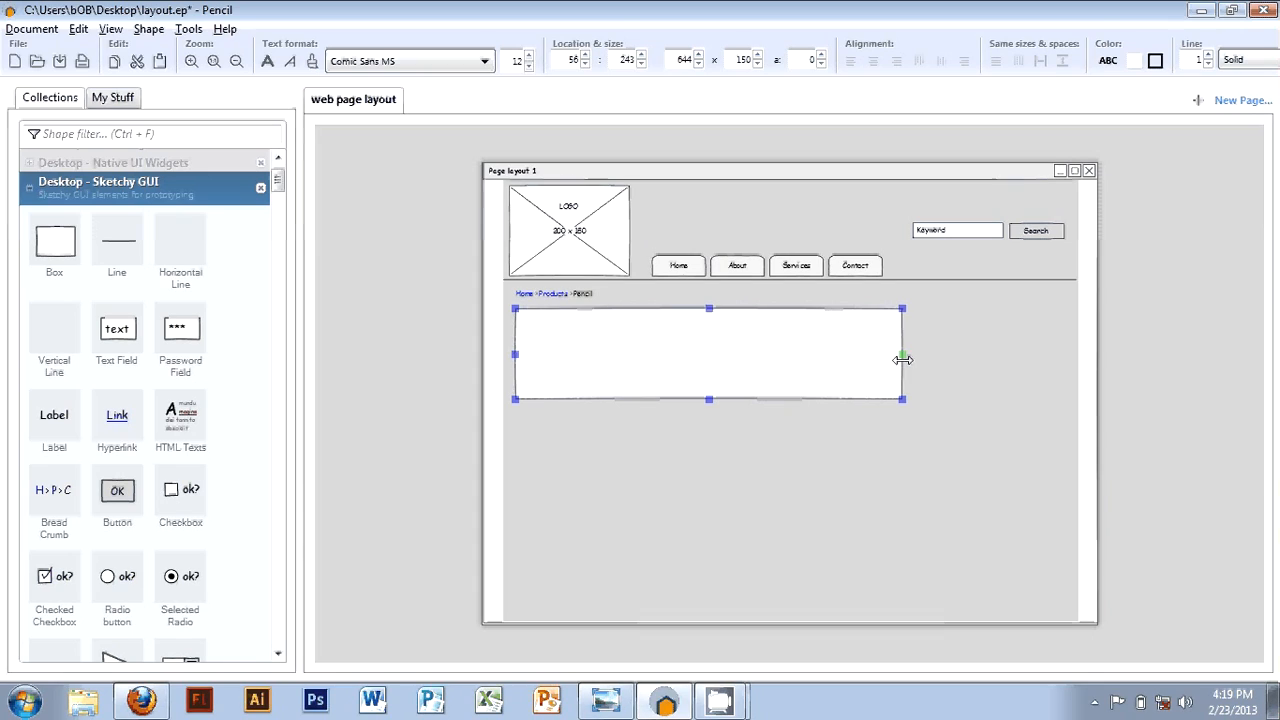
drag(709, 399, 717, 617)
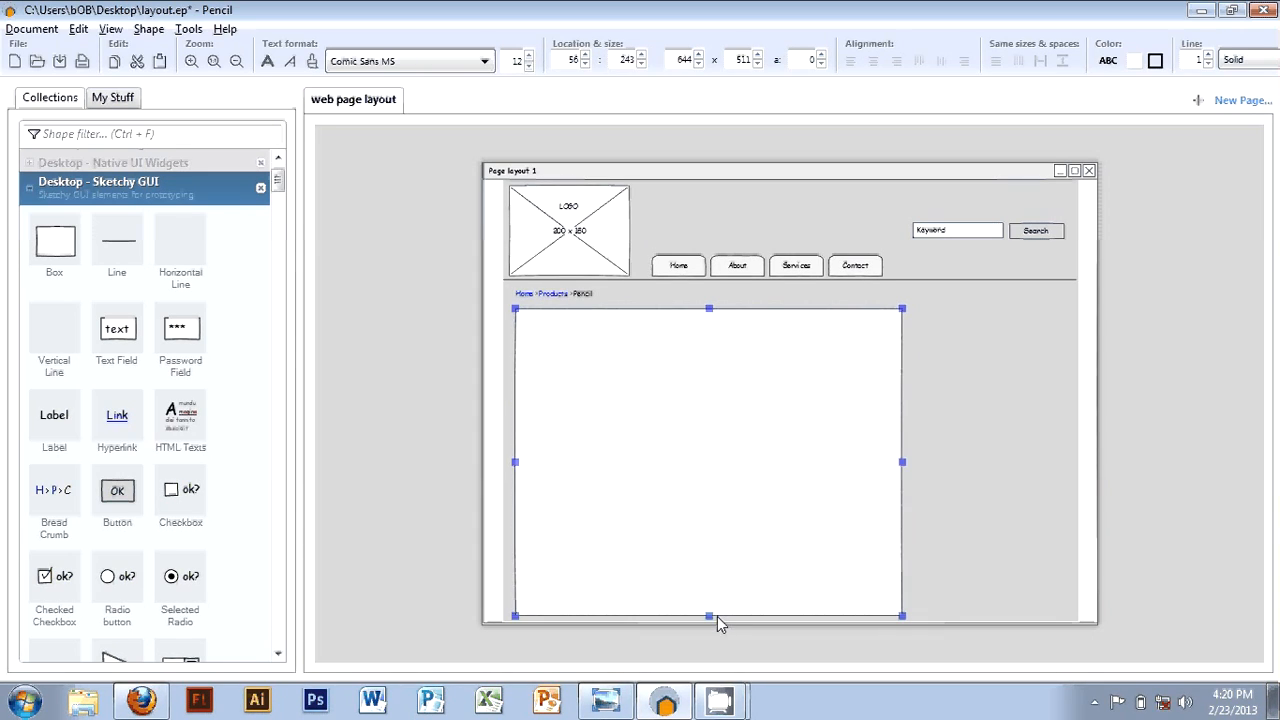
drag(709, 309, 709, 303)
click(378, 332)
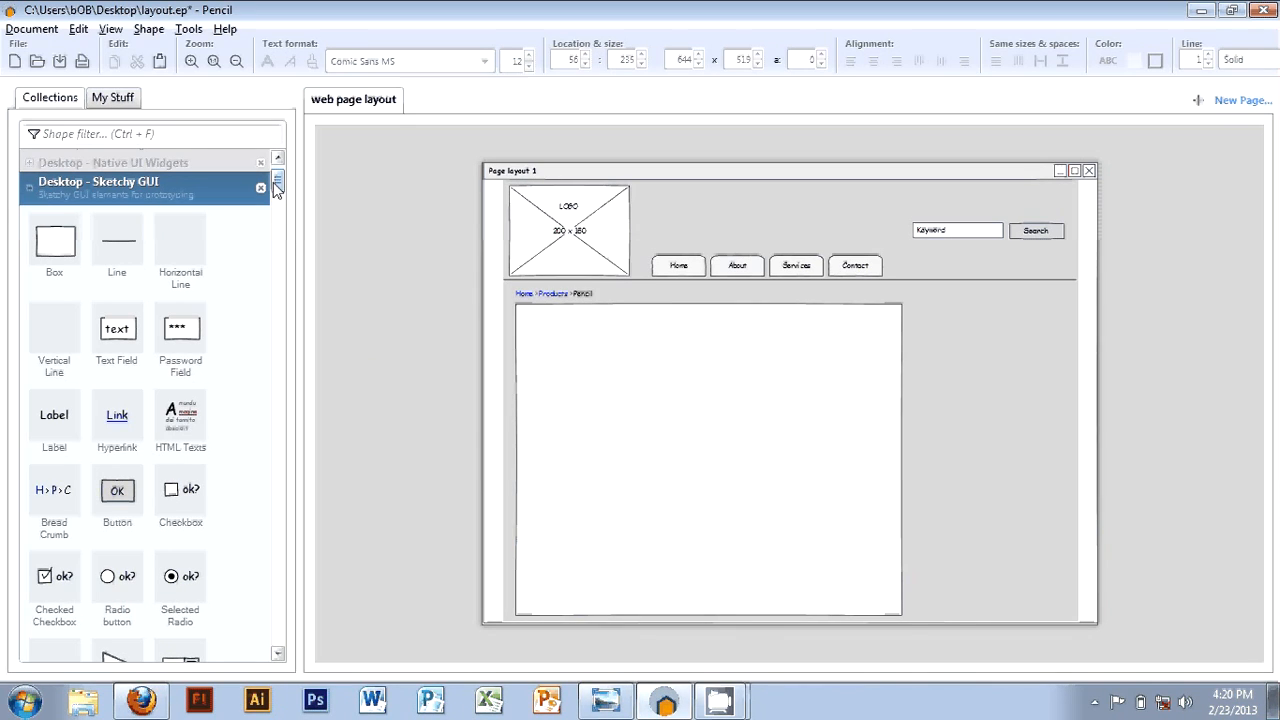
Place a Heading 1 from the Basic Web Elements collection in the upper-left corner of the content box, at about 75, 253
scroll(277, 190, up, 3)
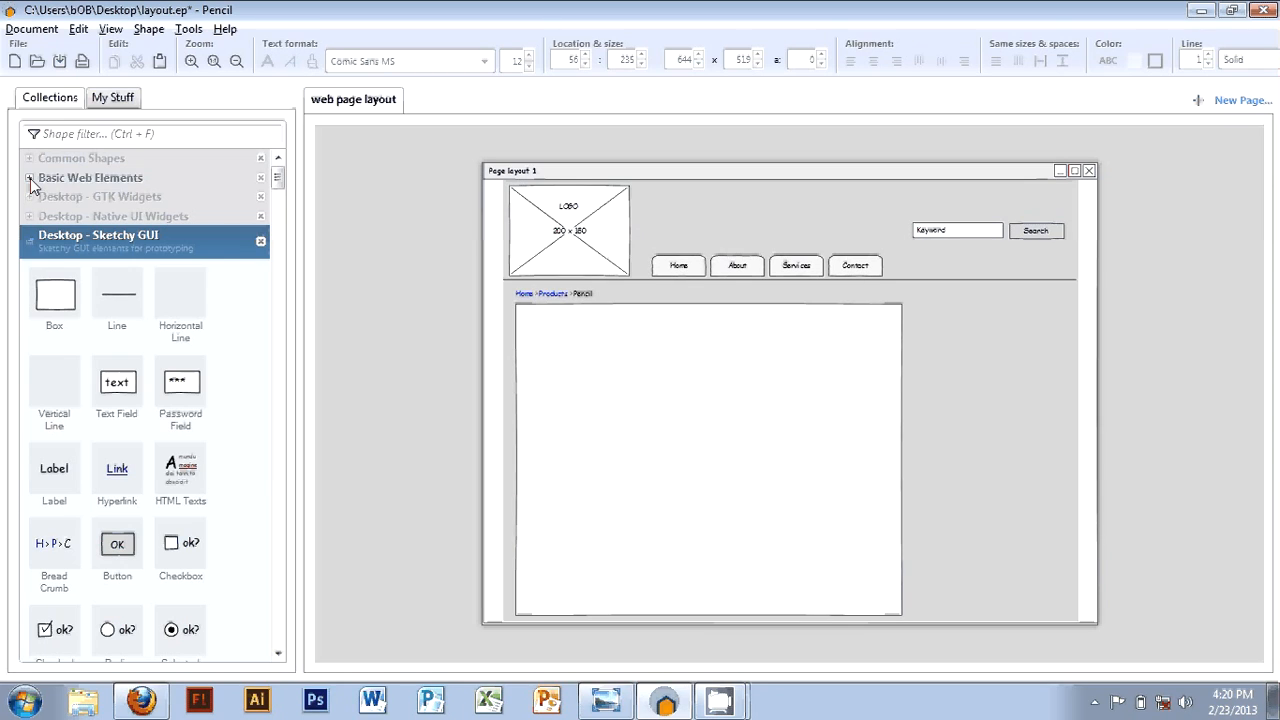
click(30, 180)
click(30, 180)
click(30, 180)
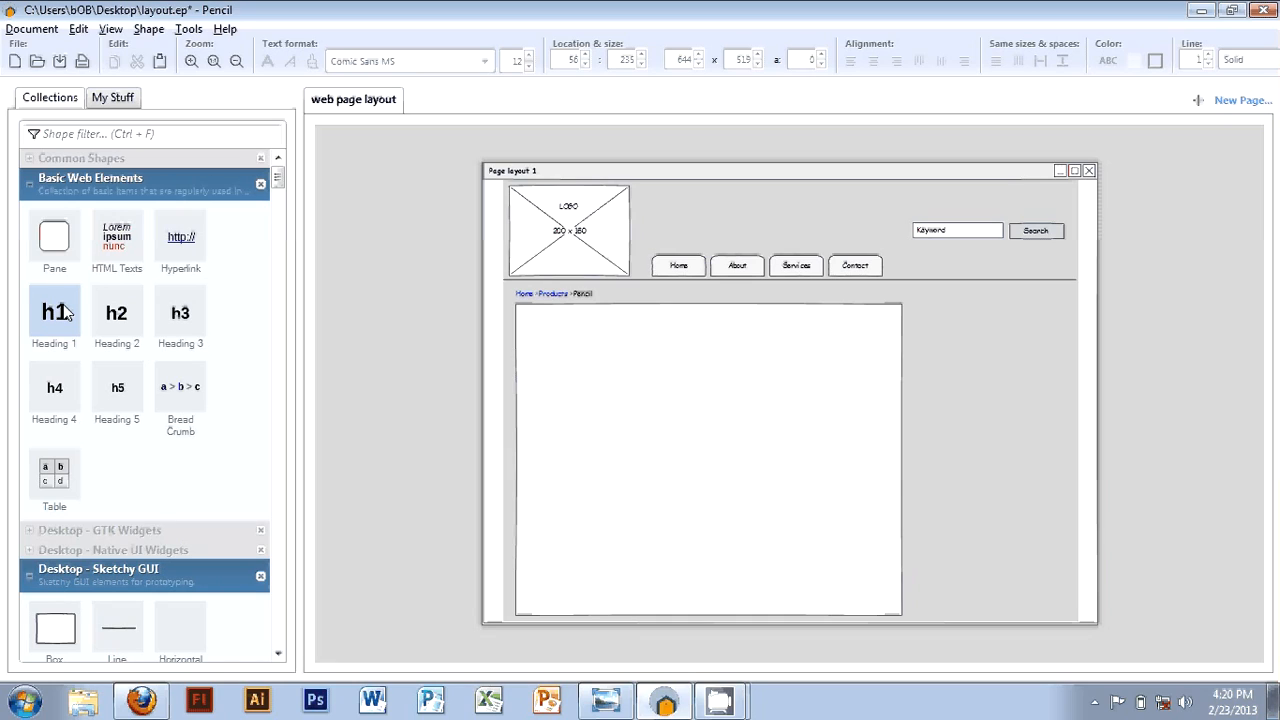
drag(62, 313, 583, 334)
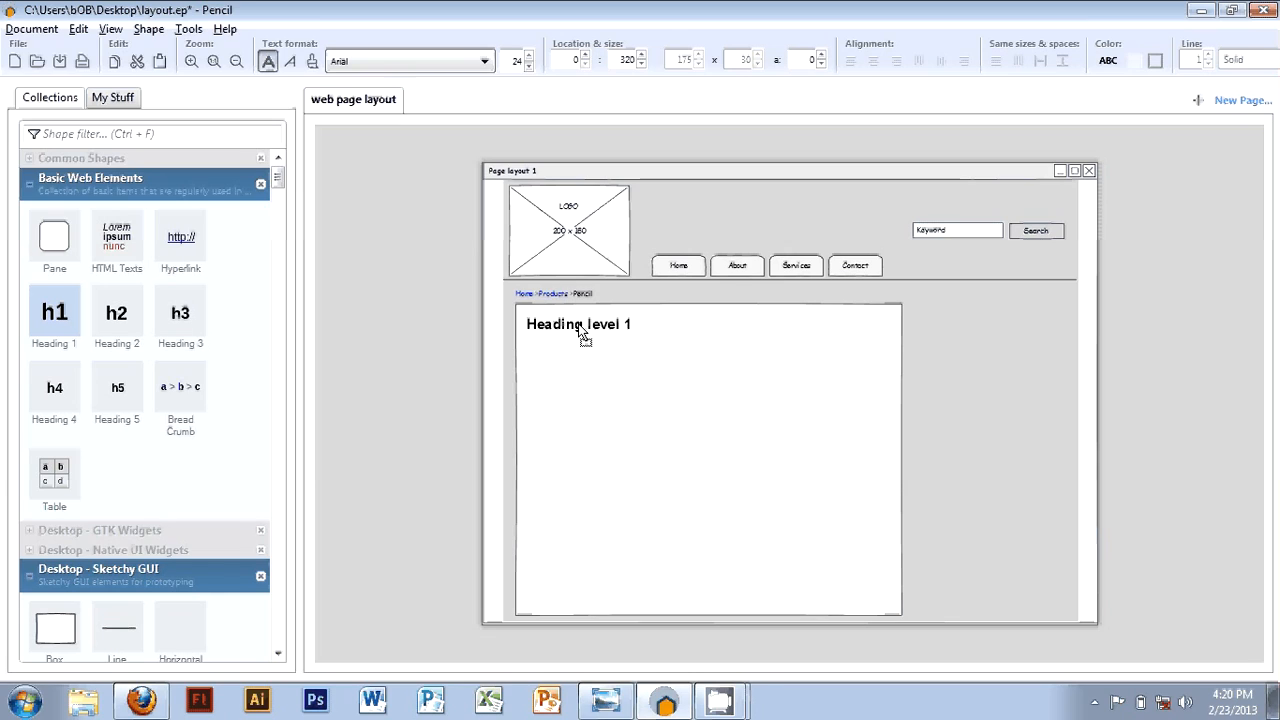
click(406, 338)
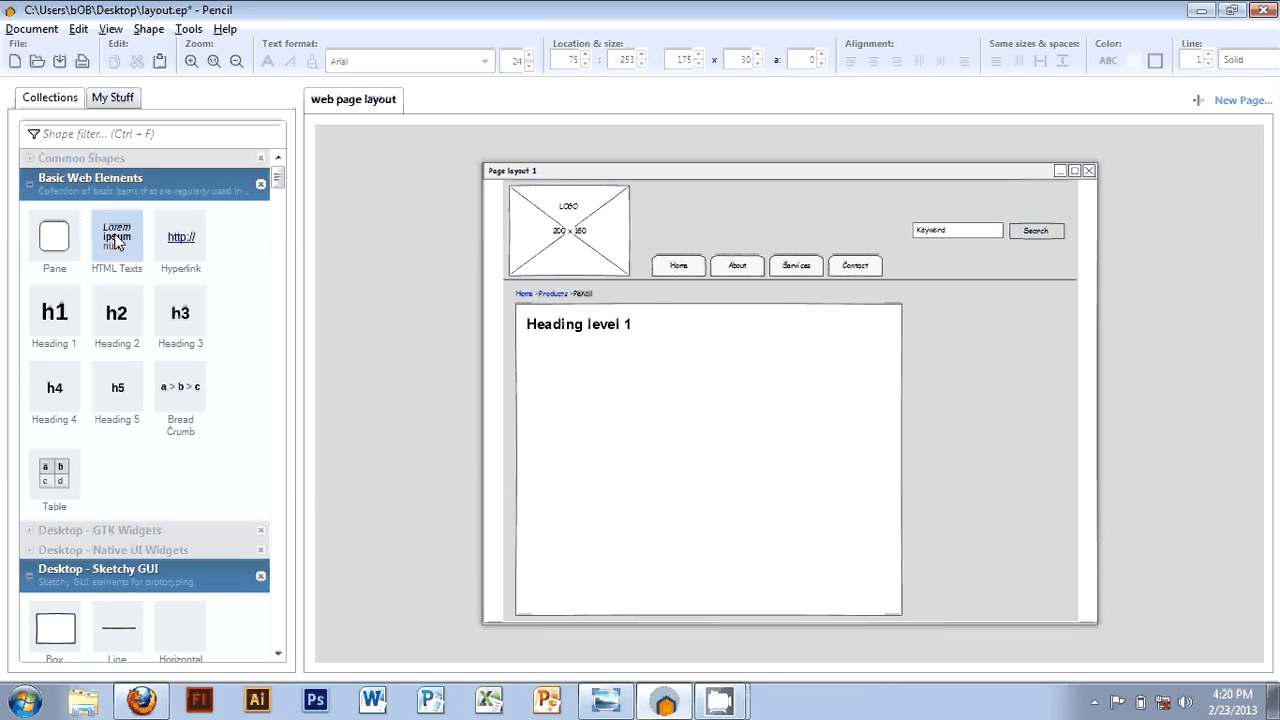
Place an HTML Texts element from Basic Web Elements below the heading inside the content box
drag(116, 240, 558, 367)
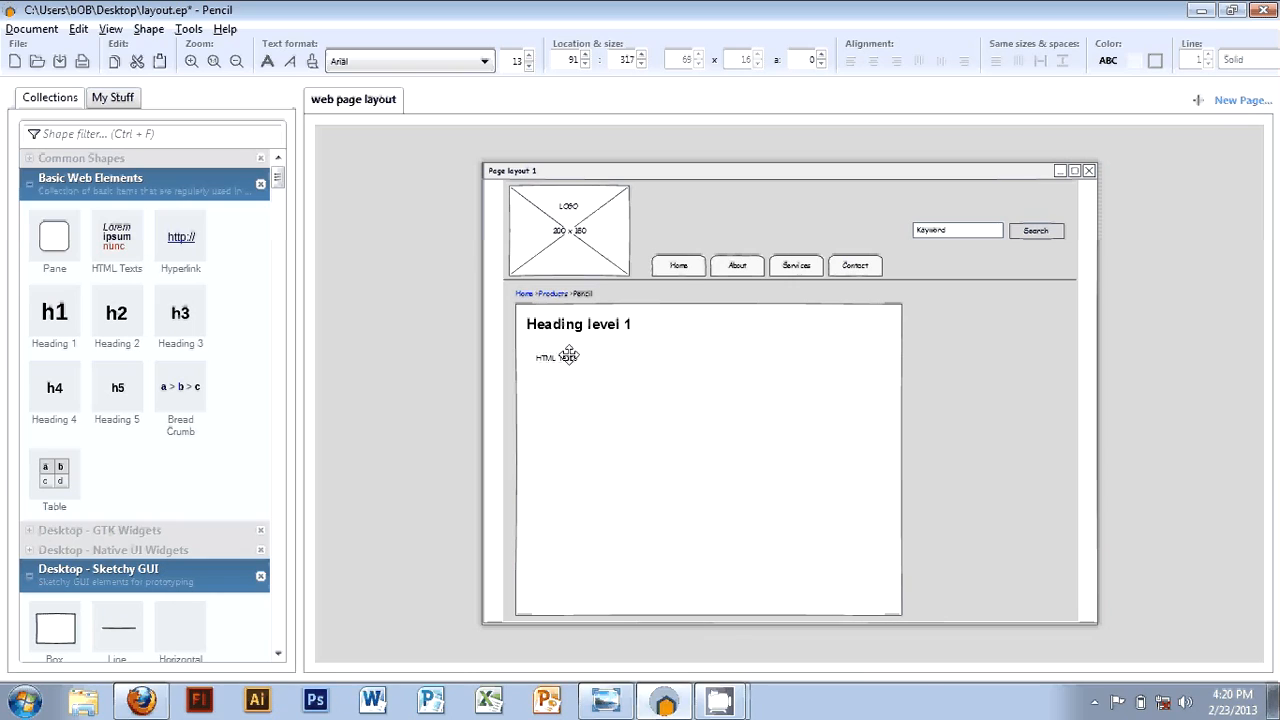